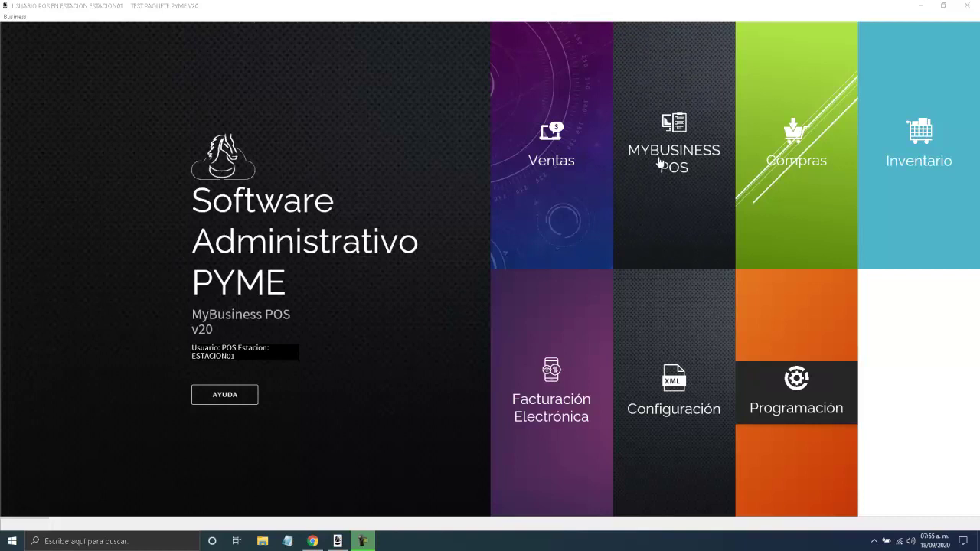
Open the MYBUSINESS POS module and view its Registro de accesos employee attendance window, closing it when done
{"action": "left_click", "coordinate": [657, 162]}
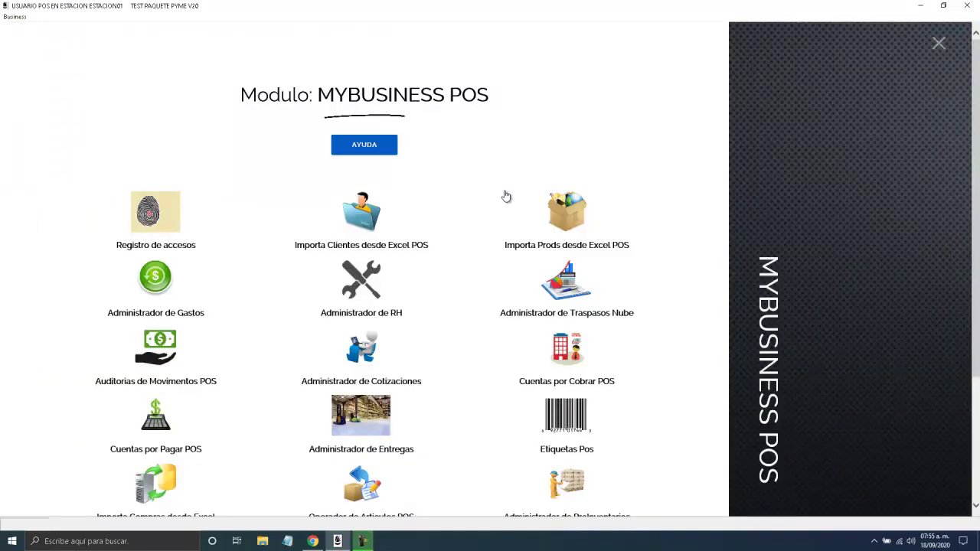
{"action": "scroll", "coordinate": [505, 197], "scroll_direction": "down", "scroll_amount": 3}
{"action": "scroll", "coordinate": [506, 196], "scroll_direction": "up", "scroll_amount": 1}
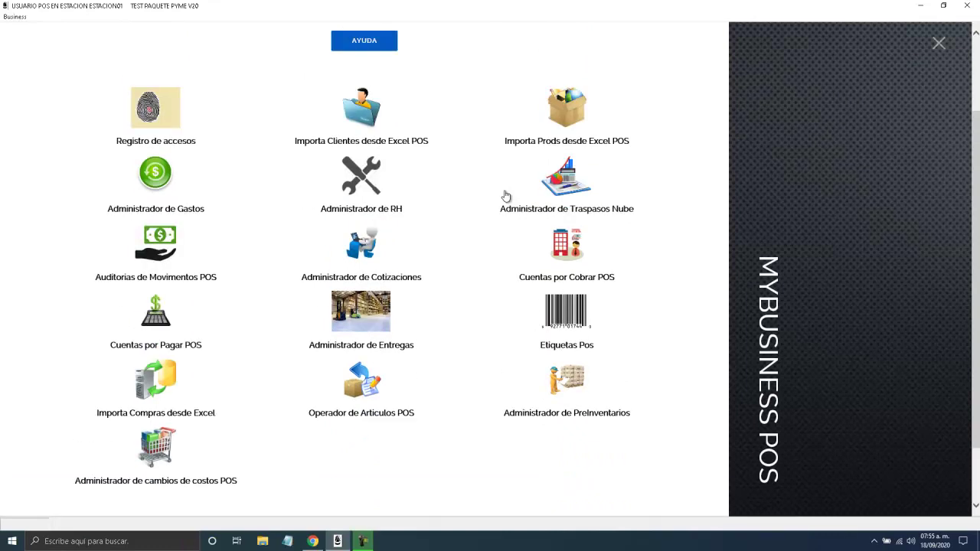
{"action": "left_click", "coordinate": [177, 147]}
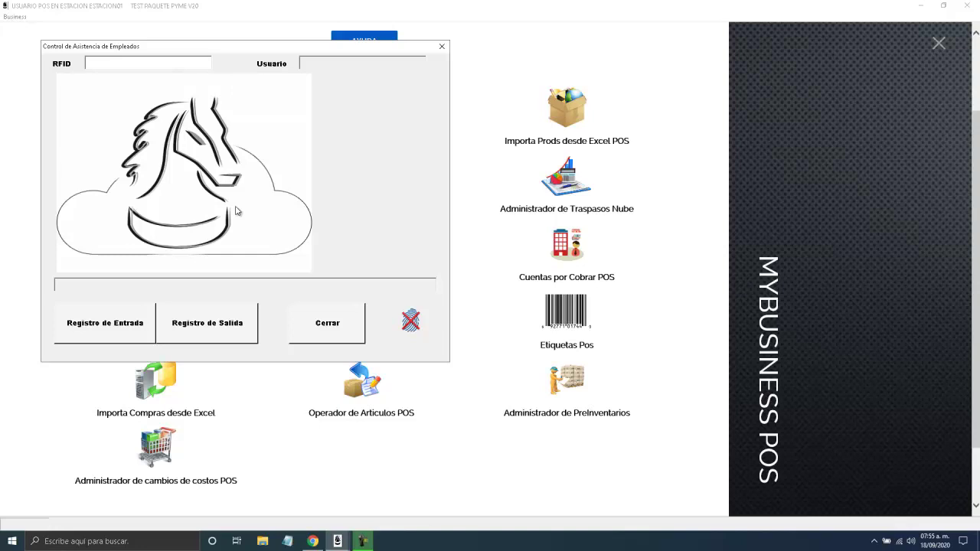
{"action": "left_click", "coordinate": [349, 314]}
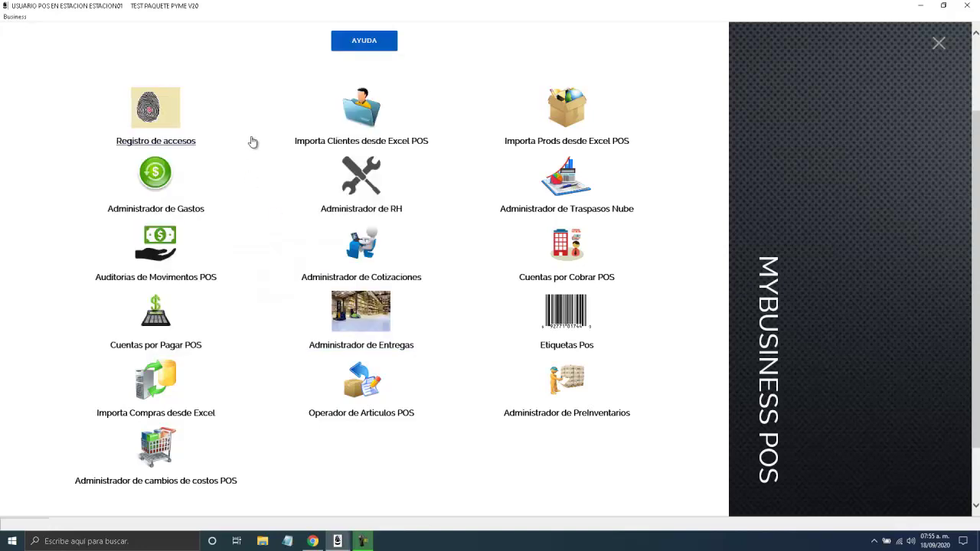
Export the customer catalogue from Importa Clientes to Excel, replacing the existing ClientesPOS.xls, and close the export
{"action": "left_click", "coordinate": [321, 148]}
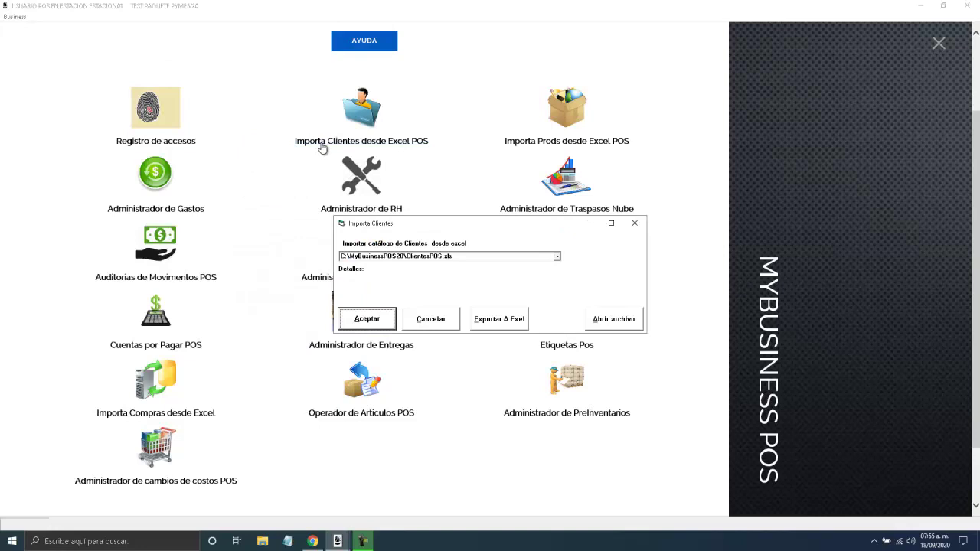
{"action": "left_click", "coordinate": [501, 326]}
{"action": "left_click", "coordinate": [433, 308]}
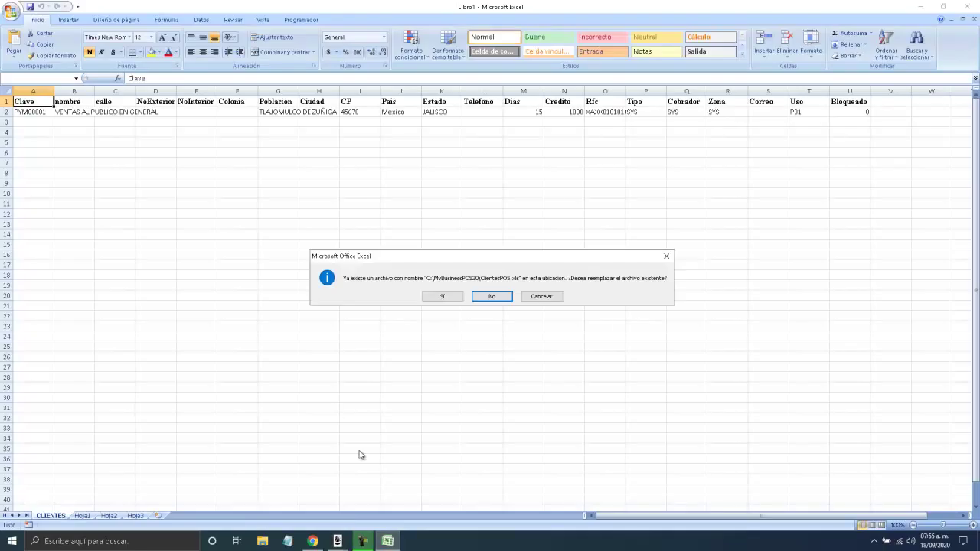
{"action": "left_click", "coordinate": [434, 297]}
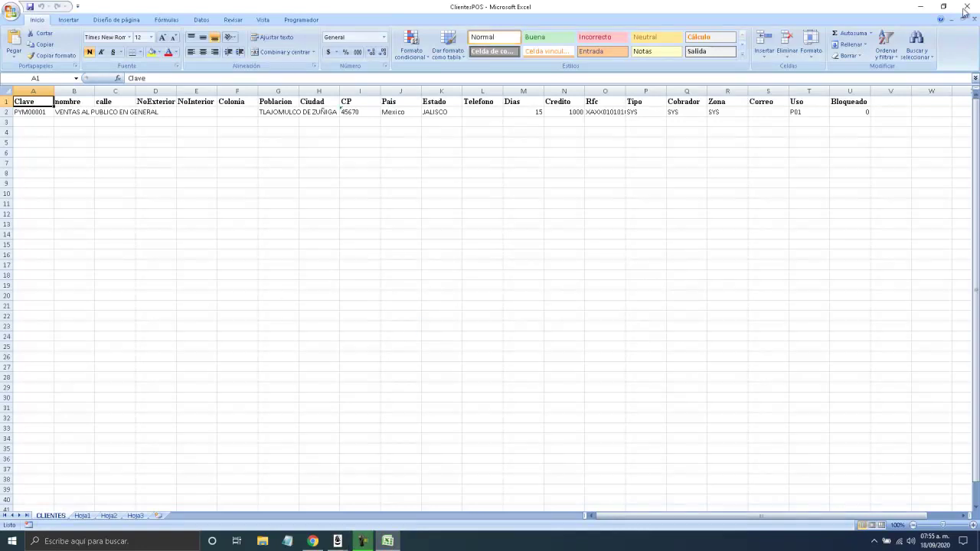
{"action": "left_click", "coordinate": [966, 7]}
{"action": "left_click", "coordinate": [501, 346]}
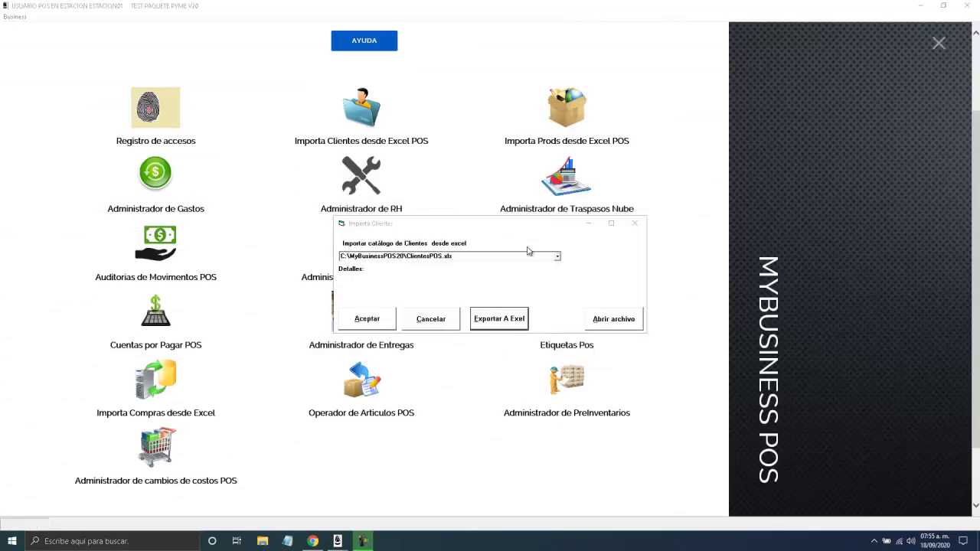
{"action": "left_click", "coordinate": [635, 223]}
Export the product catalogue with all records from Importa Prods desde Excel POS, replacing the existing Listadeprecios.xls
{"action": "left_click", "coordinate": [551, 144]}
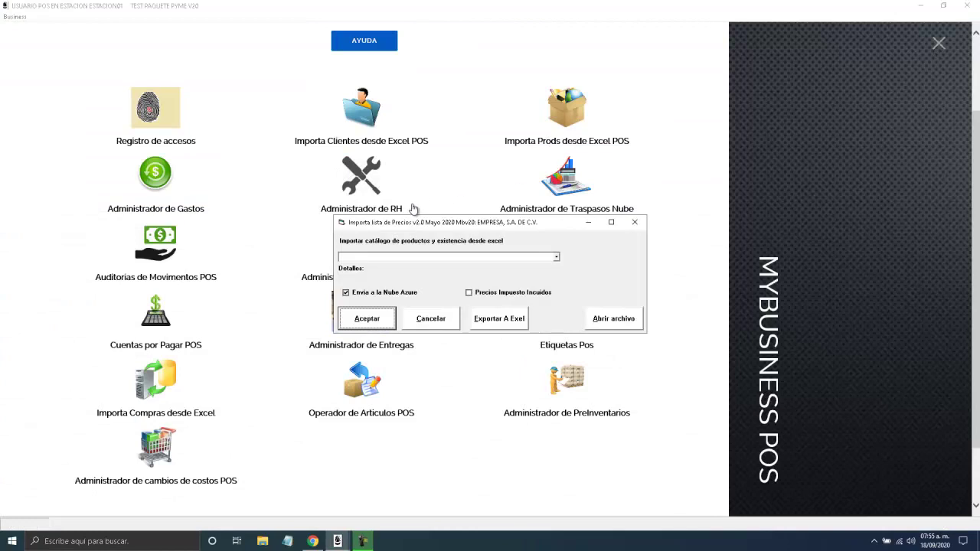
{"action": "left_click", "coordinate": [512, 322]}
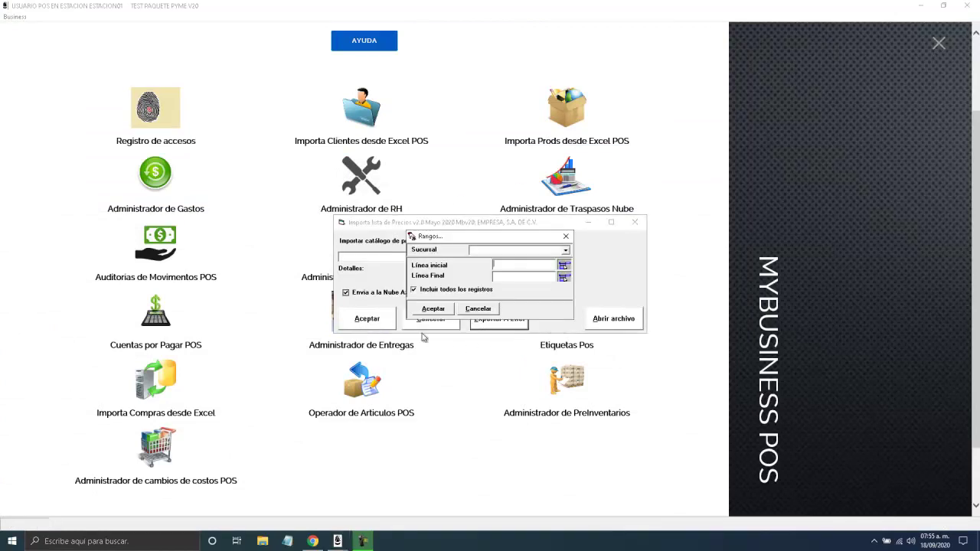
{"action": "left_click", "coordinate": [441, 312]}
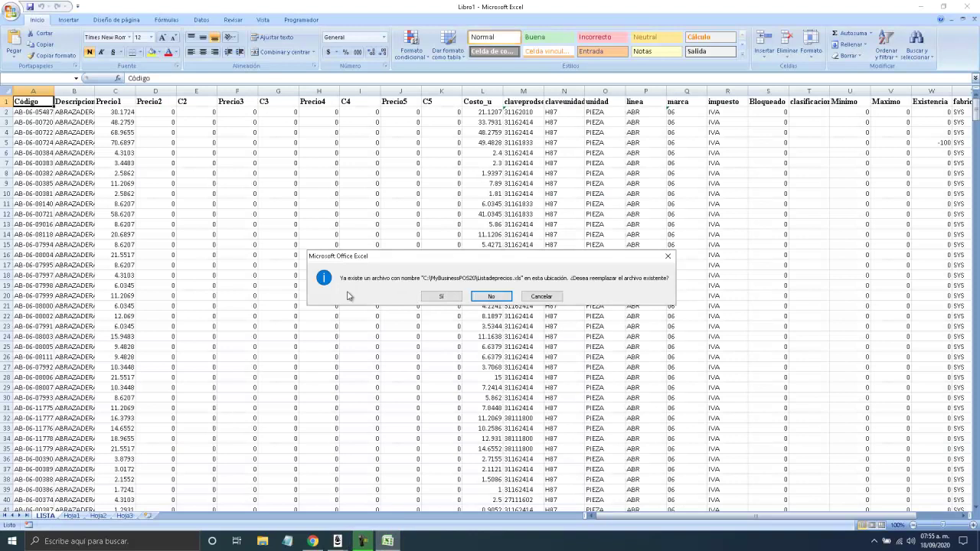
{"action": "left_click", "coordinate": [440, 296]}
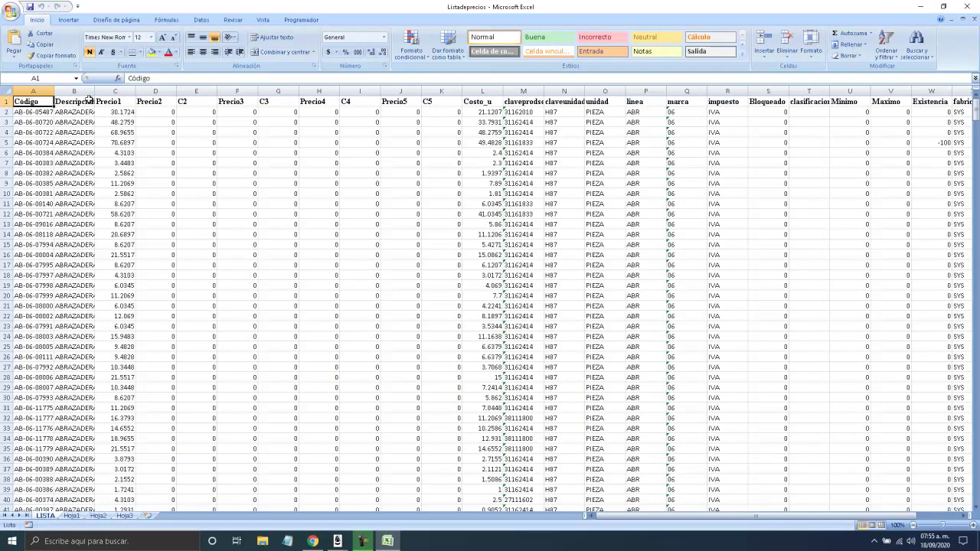
Widen the Código and Descripcion columns to review the exported product list, and close it without saving the changes
{"action": "left_click_drag", "start_coordinate": [95, 92], "coordinate": [268, 122]}
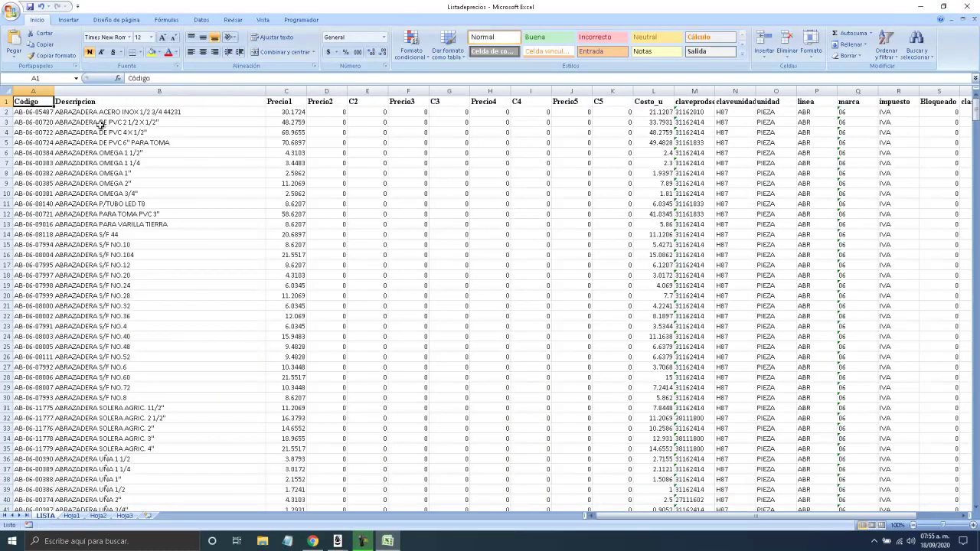
{"action": "left_click_drag", "start_coordinate": [55, 88], "coordinate": [168, 150]}
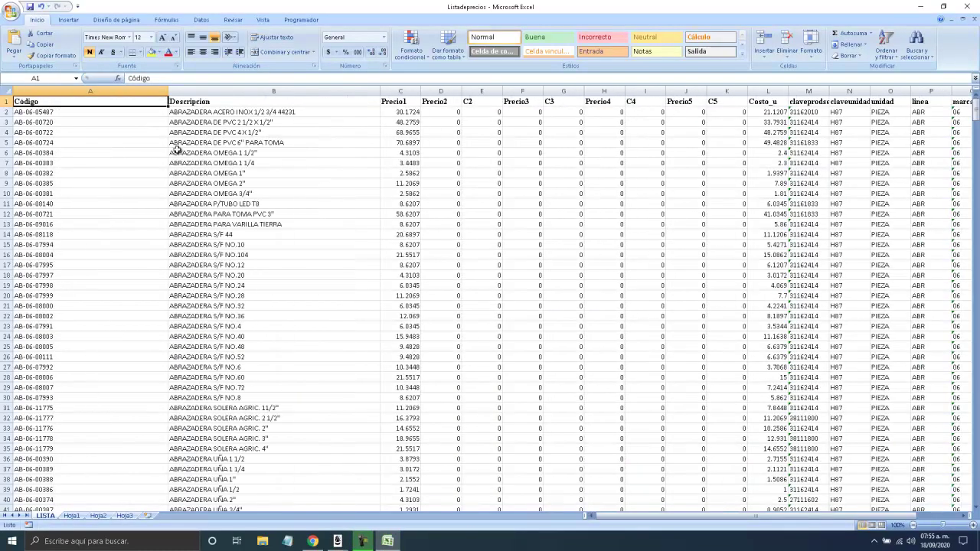
{"action": "left_click", "coordinate": [36, 132]}
{"action": "left_click", "coordinate": [203, 141]}
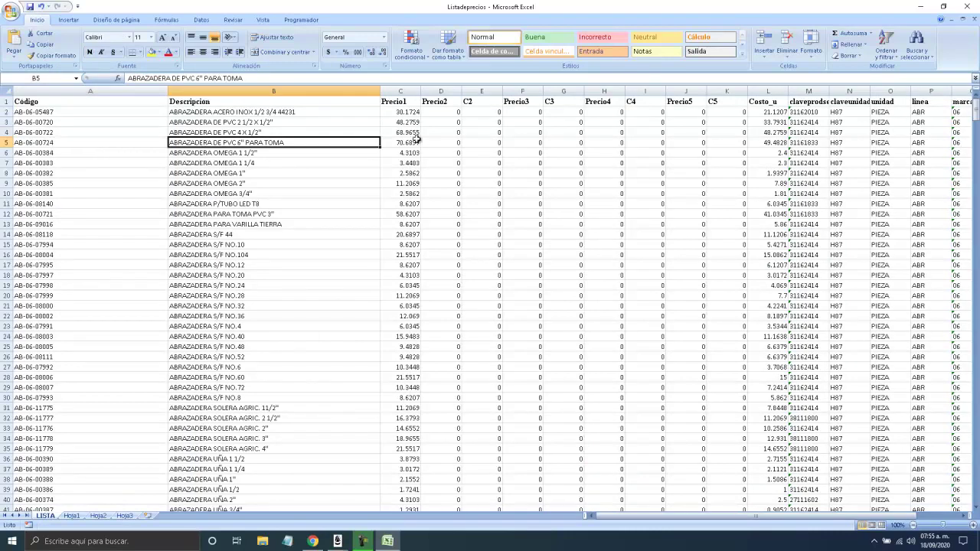
{"action": "left_click", "coordinate": [390, 124]}
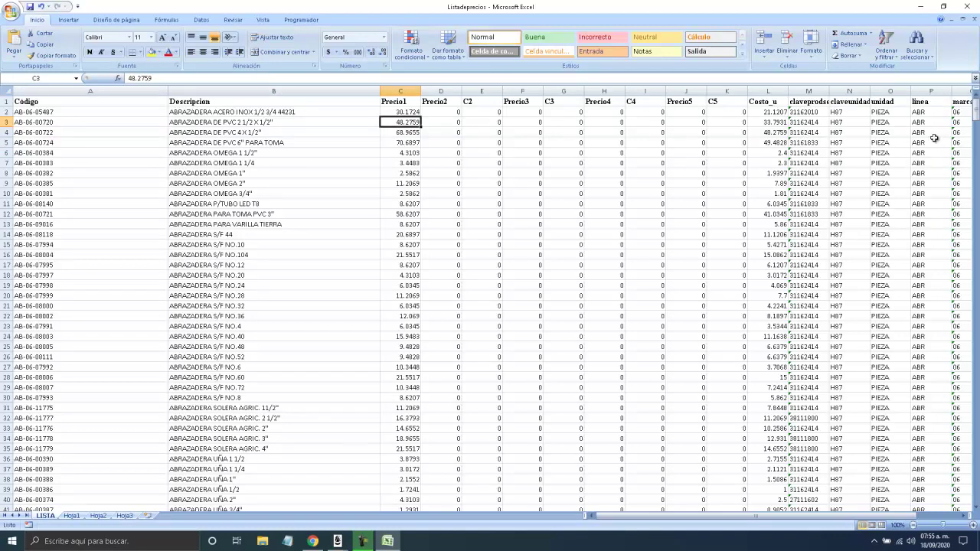
{"action": "scroll", "coordinate": [887, 517], "scroll_direction": "right", "scroll_amount": 2}
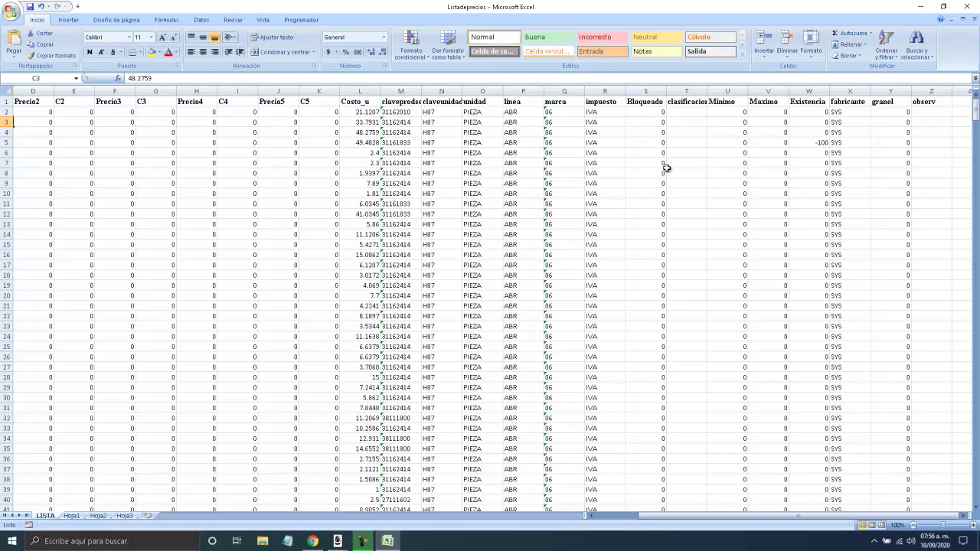
{"action": "left_click", "coordinate": [971, 7]}
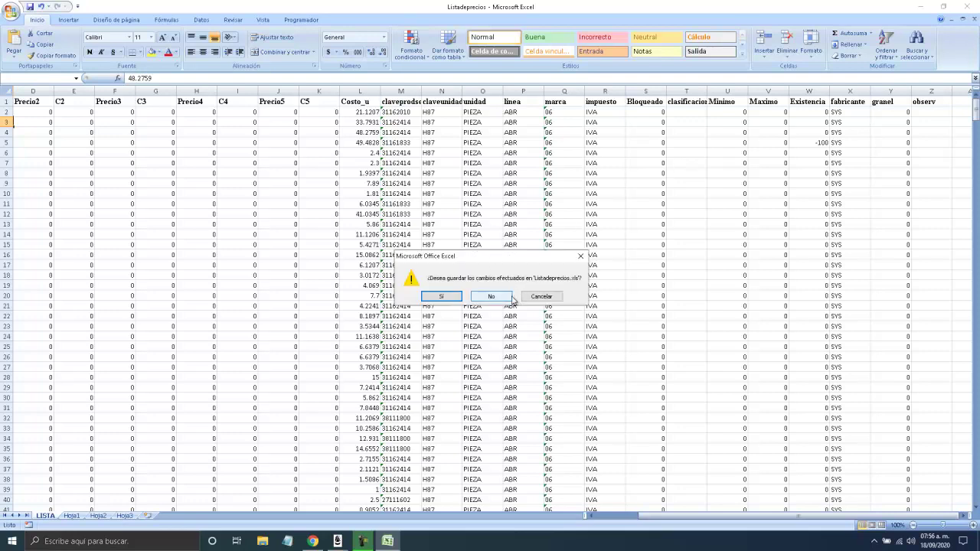
{"action": "left_click", "coordinate": [498, 298]}
{"action": "left_click", "coordinate": [515, 351]}
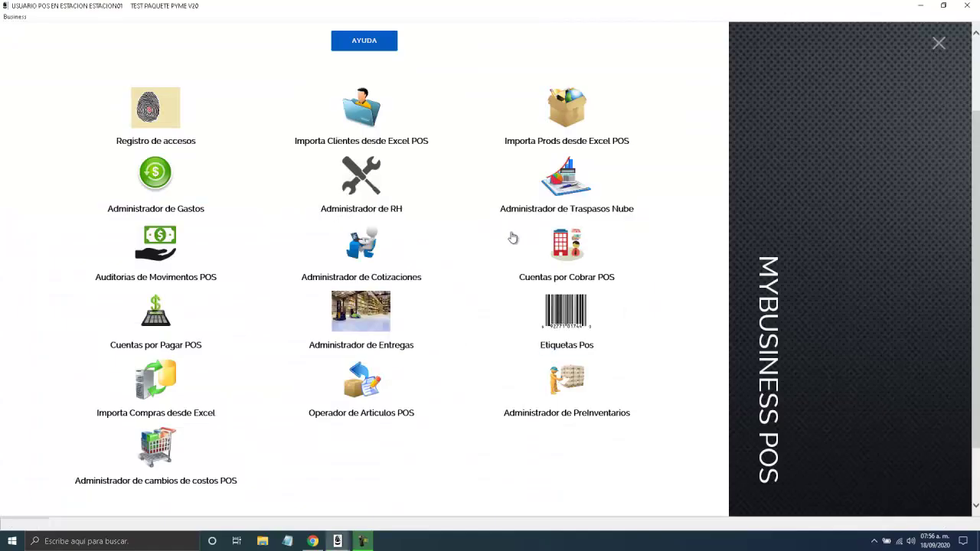
Generate the Reporte Nube from Administrador de Gastos with all records and all dates, letting the slow script continue
{"action": "left_click", "coordinate": [171, 217]}
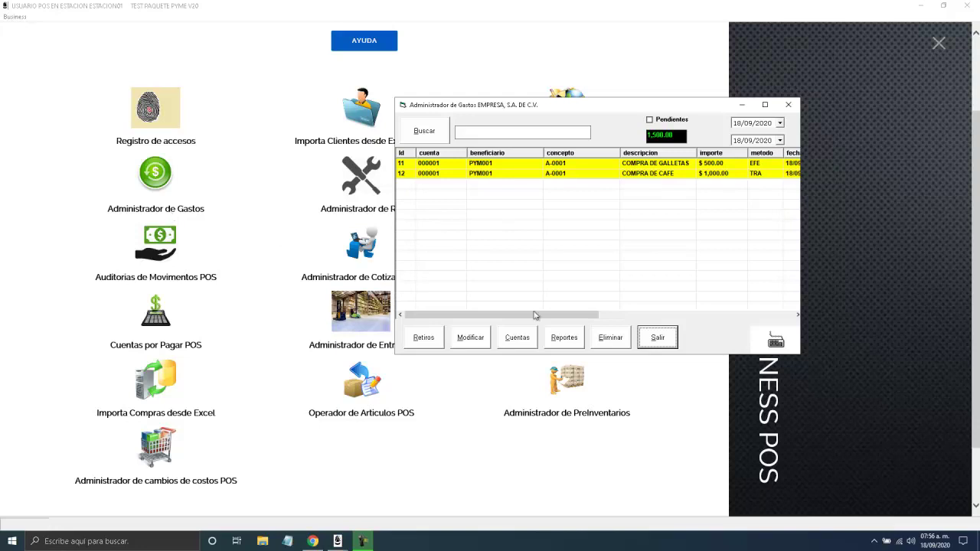
{"action": "left_click", "coordinate": [565, 337]}
{"action": "left_click", "coordinate": [417, 280]}
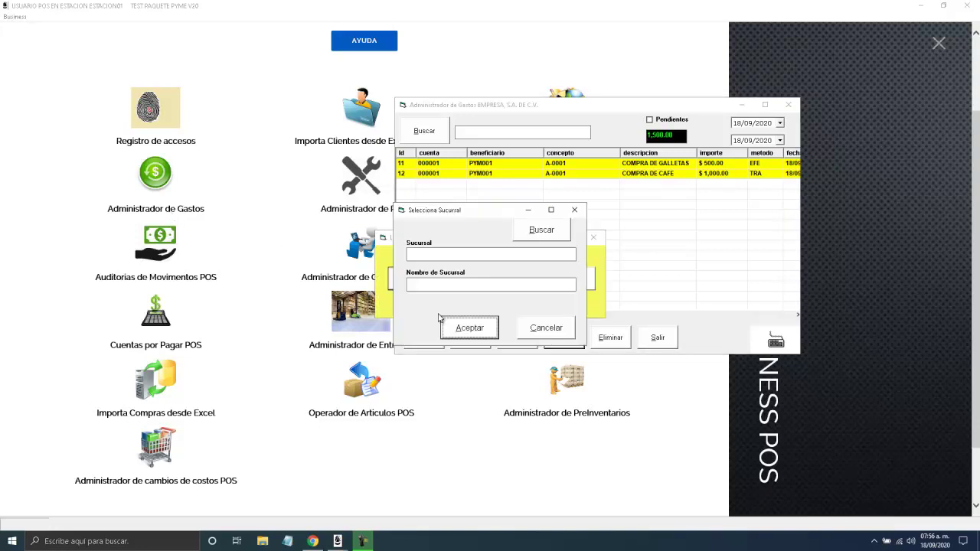
{"action": "left_click", "coordinate": [468, 327]}
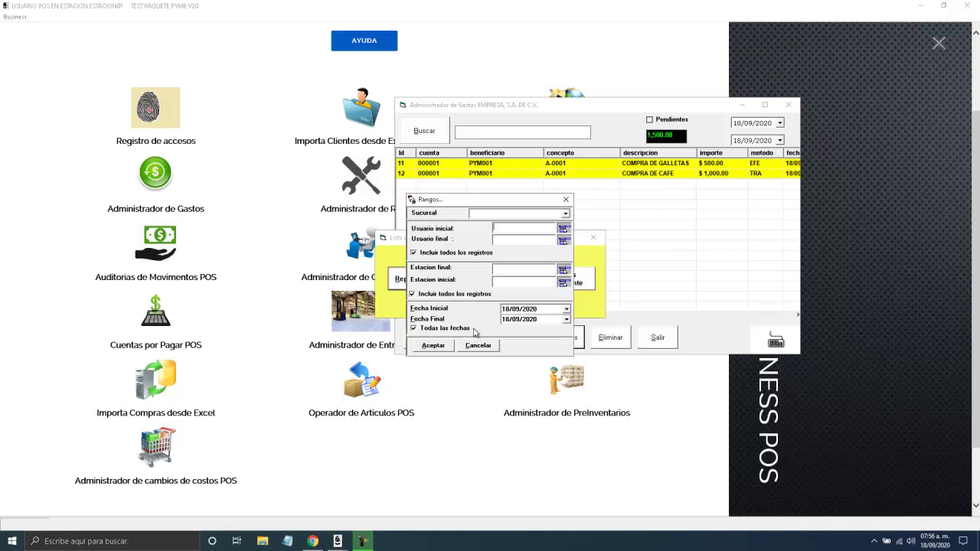
{"action": "left_click", "coordinate": [435, 346]}
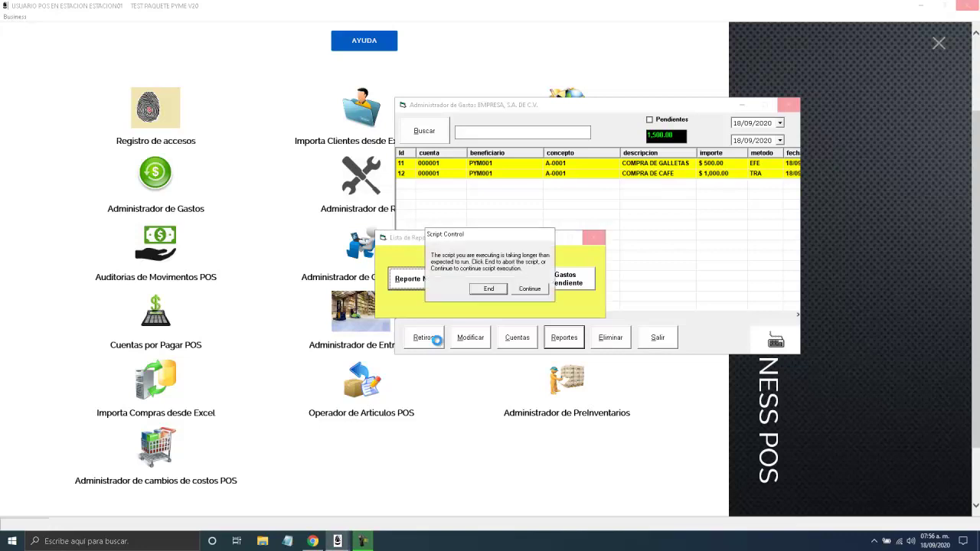
{"action": "left_click", "coordinate": [531, 296]}
{"action": "left_click", "coordinate": [531, 290]}
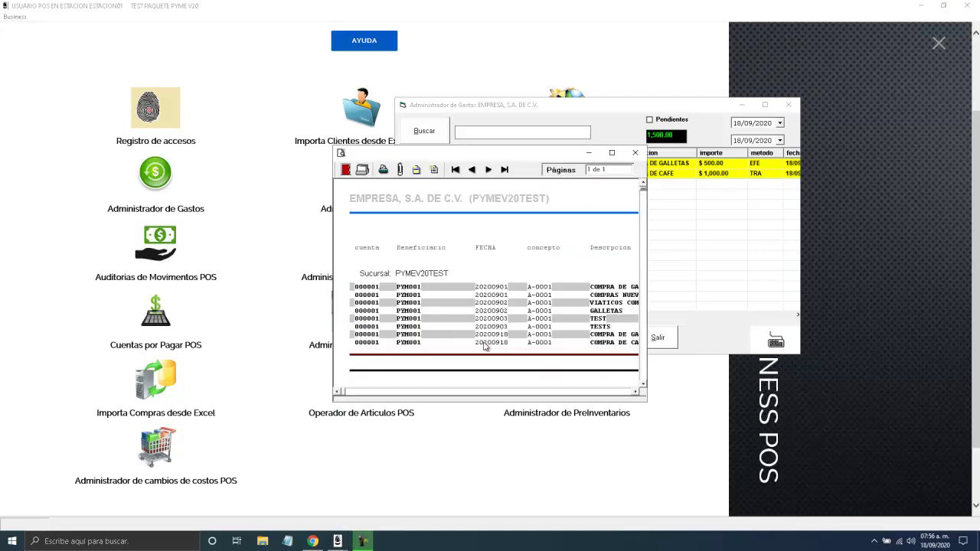
View the cloud expense report maximized and enlarged to page width, and close it
{"action": "left_click", "coordinate": [612, 157]}
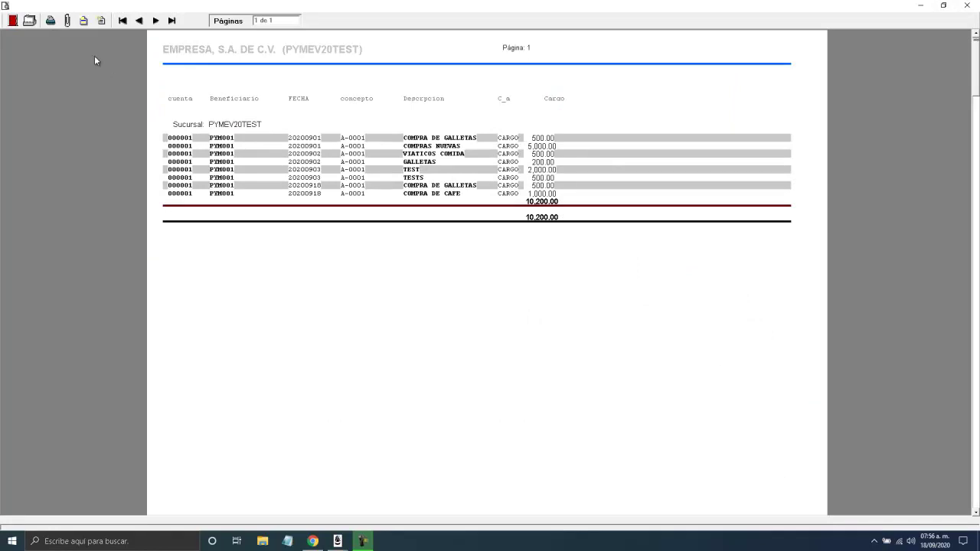
{"action": "left_click", "coordinate": [82, 21]}
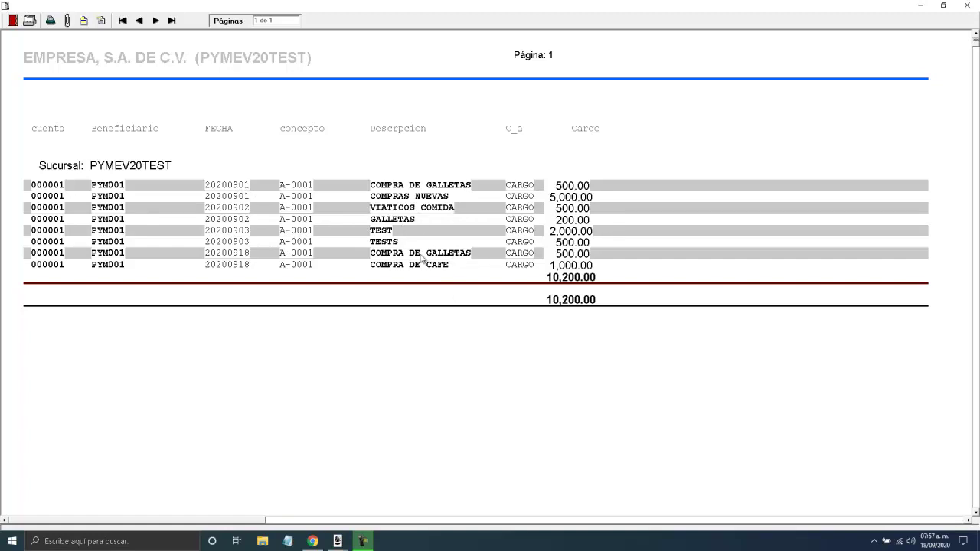
{"action": "left_click", "coordinate": [967, 5]}
Generate the Gastos por Concepto report for all dates, view it maximized, and exit the expense manager
{"action": "left_click", "coordinate": [508, 284]}
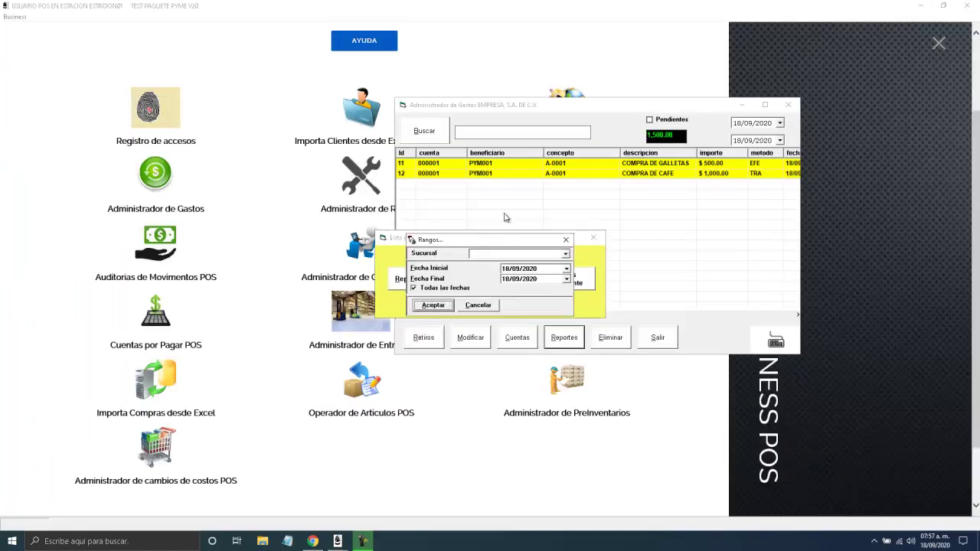
{"action": "left_click", "coordinate": [434, 305]}
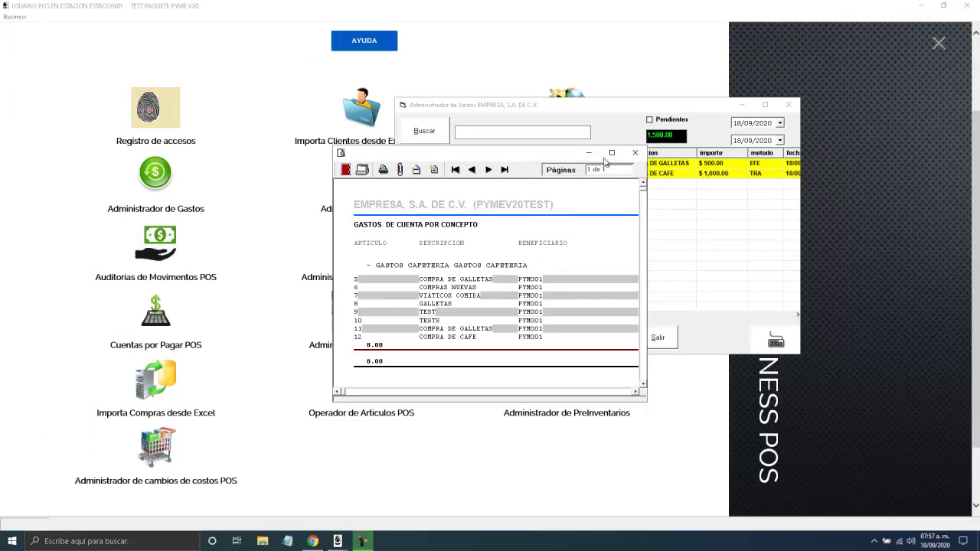
{"action": "left_click", "coordinate": [612, 157]}
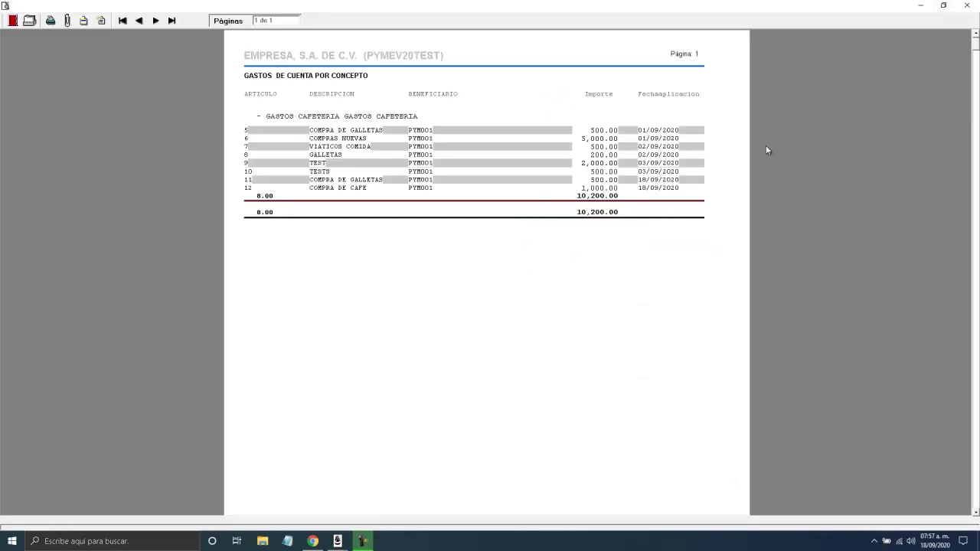
{"action": "left_click", "coordinate": [967, 5]}
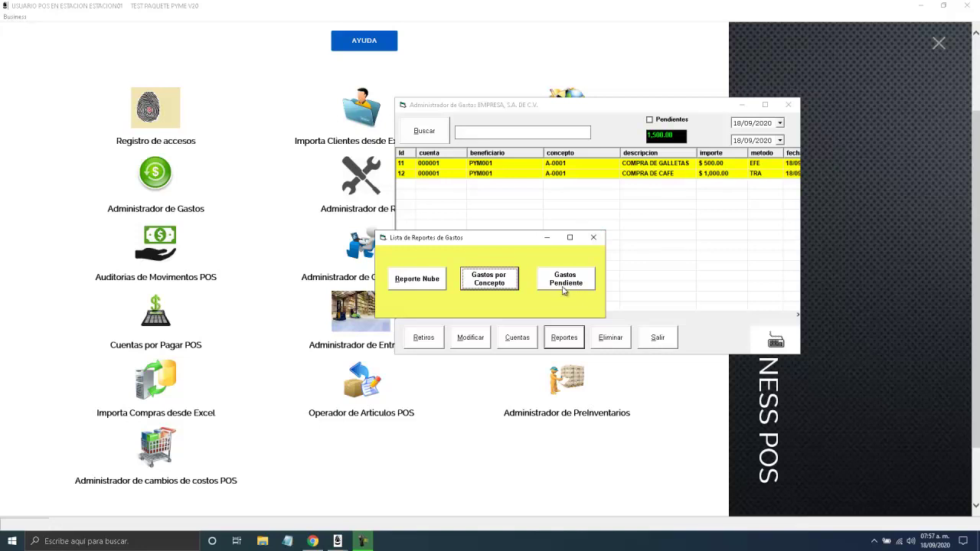
{"action": "left_click", "coordinate": [593, 237]}
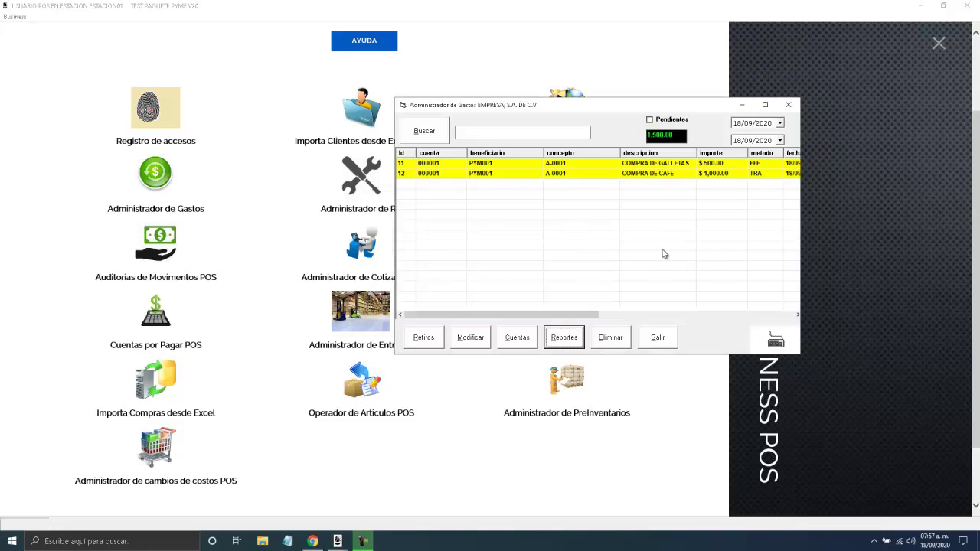
{"action": "left_click", "coordinate": [656, 339]}
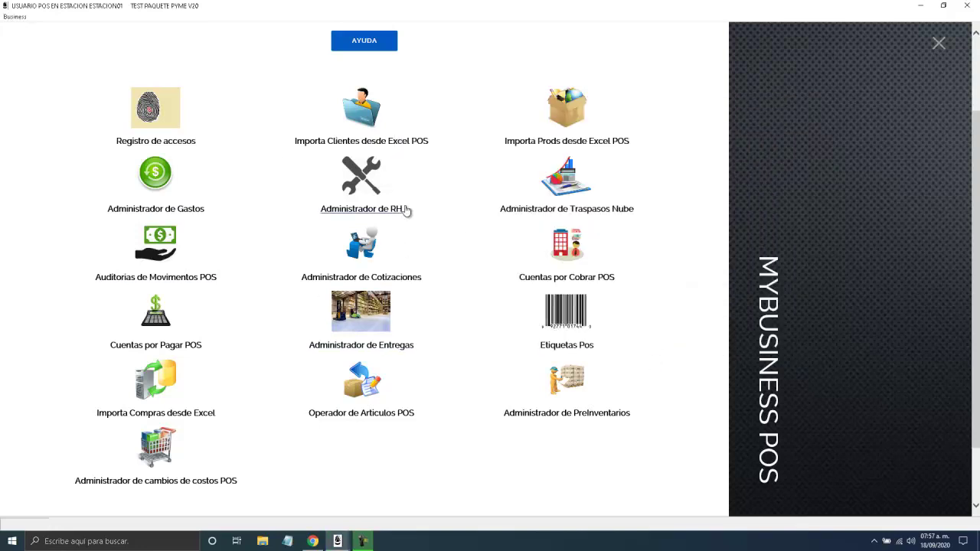
Start a new payroll in Administrador de RH, select an employee, view the available payroll concepts, and close the form without saving
{"action": "left_click", "coordinate": [378, 212]}
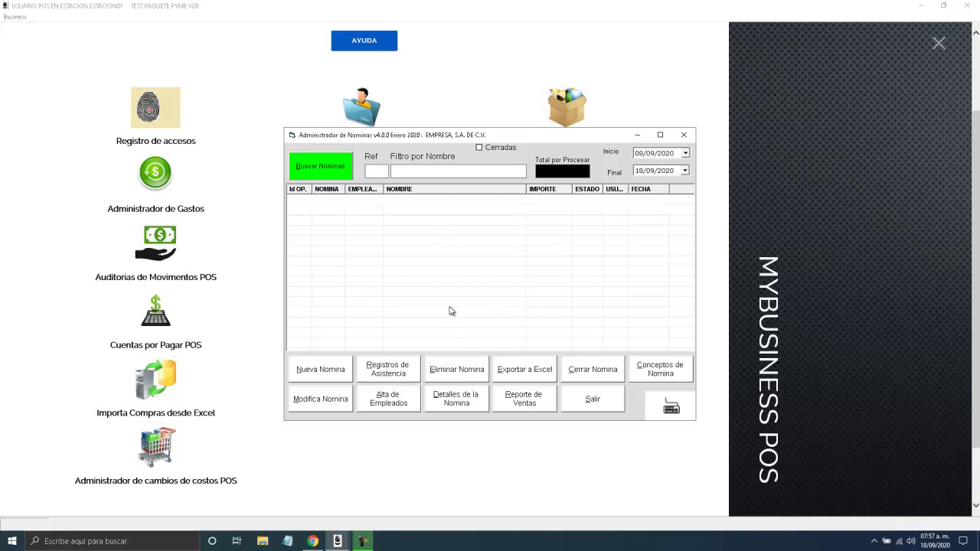
{"action": "left_click", "coordinate": [327, 371]}
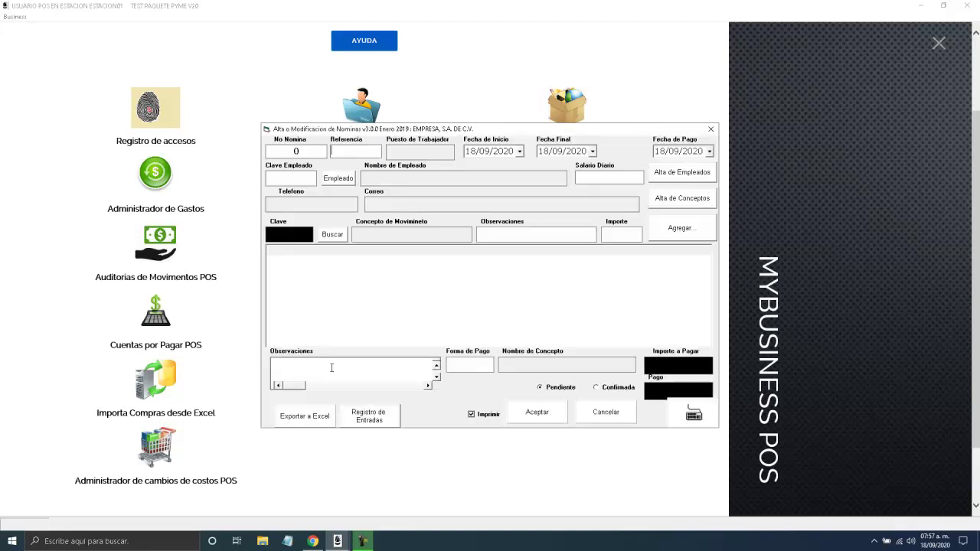
{"action": "left_click", "coordinate": [343, 181]}
{"action": "left_click", "coordinate": [321, 237]}
{"action": "left_click", "coordinate": [450, 334]}
{"action": "left_click", "coordinate": [343, 234]}
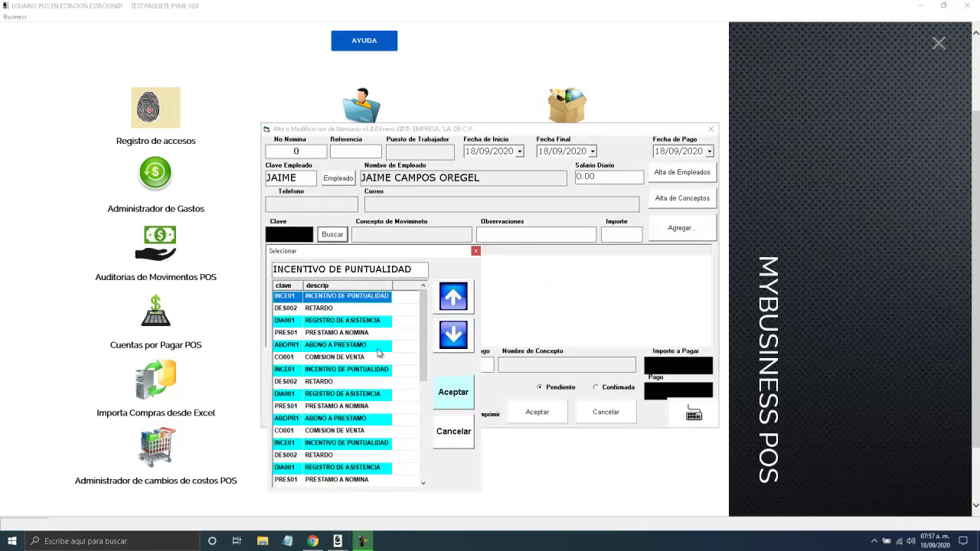
{"action": "left_click", "coordinate": [451, 435]}
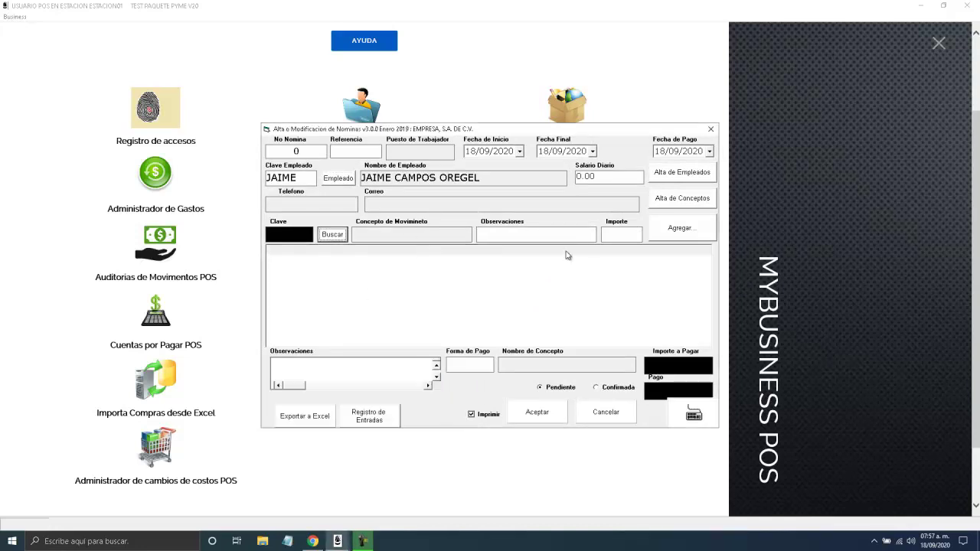
{"action": "left_click", "coordinate": [710, 129]}
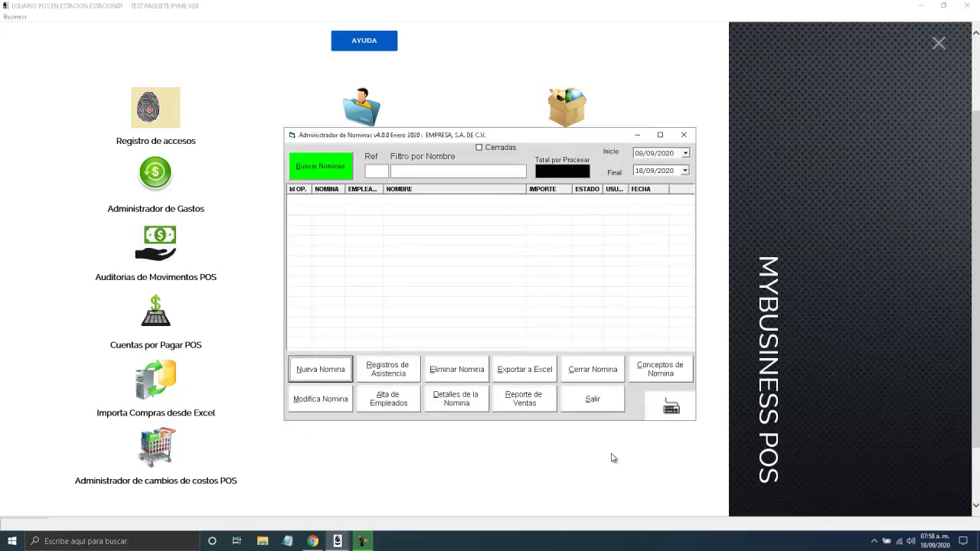
Look up an employee's record and attendance entry in Alta de Empleados, and exit the HR manager without saving
{"action": "left_click", "coordinate": [385, 409]}
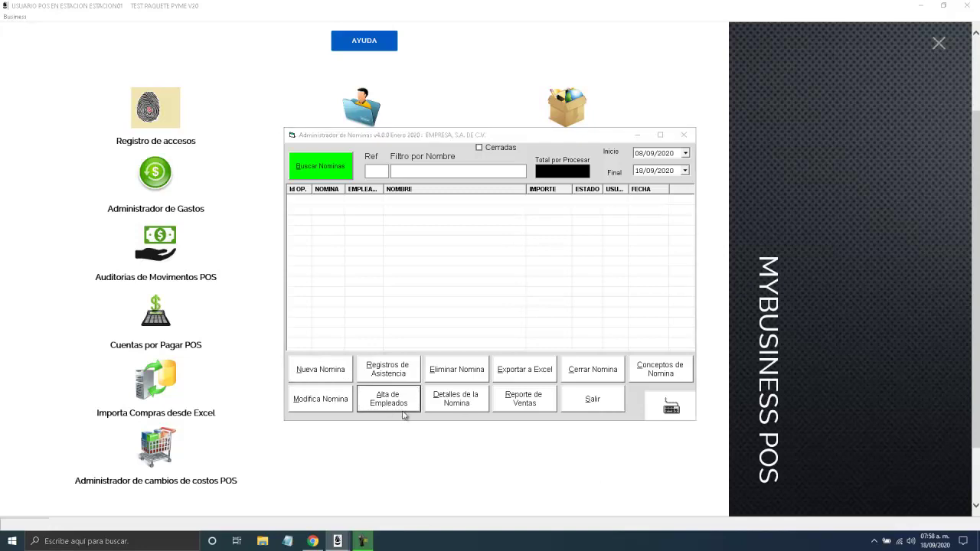
{"action": "left_click", "coordinate": [390, 151]}
{"action": "left_click", "coordinate": [379, 356]}
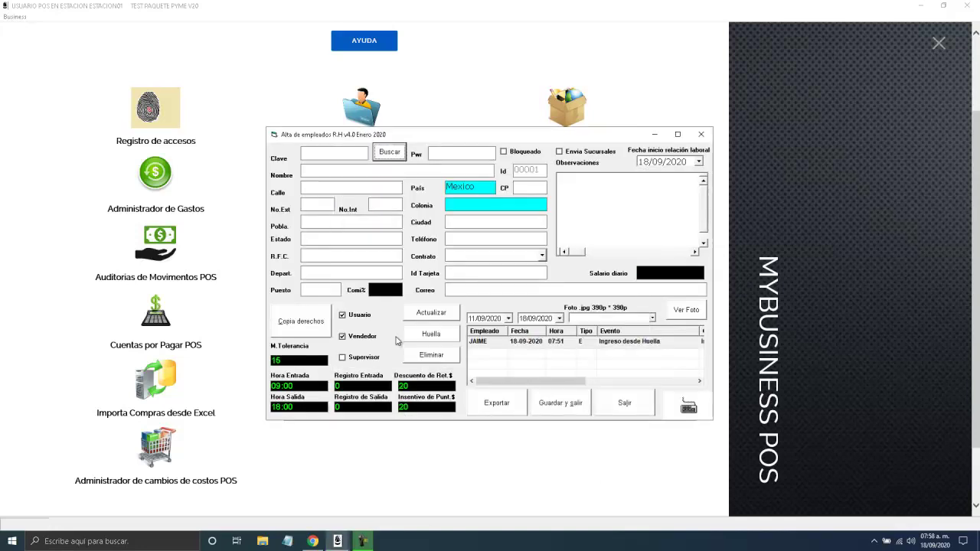
{"action": "left_click", "coordinate": [528, 344]}
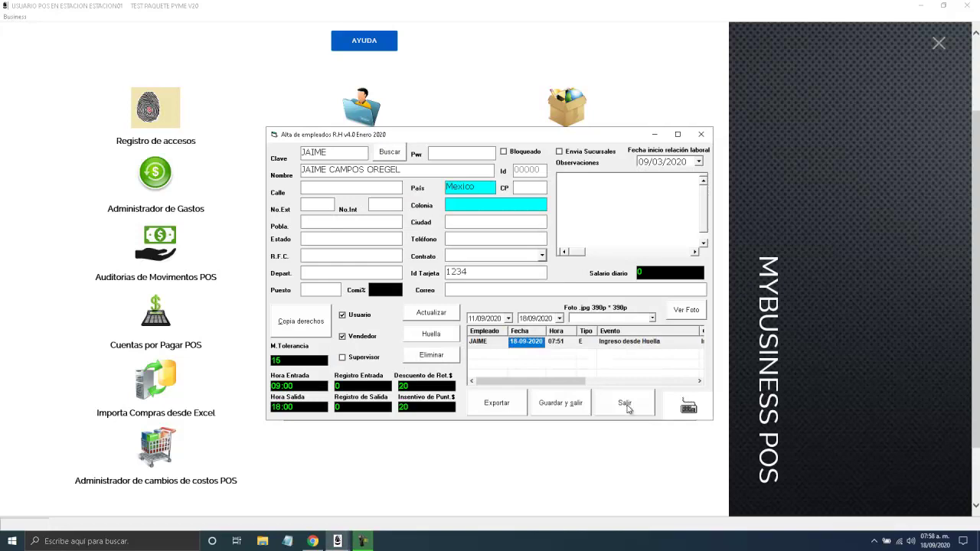
{"action": "left_click", "coordinate": [626, 406]}
{"action": "left_click", "coordinate": [593, 402]}
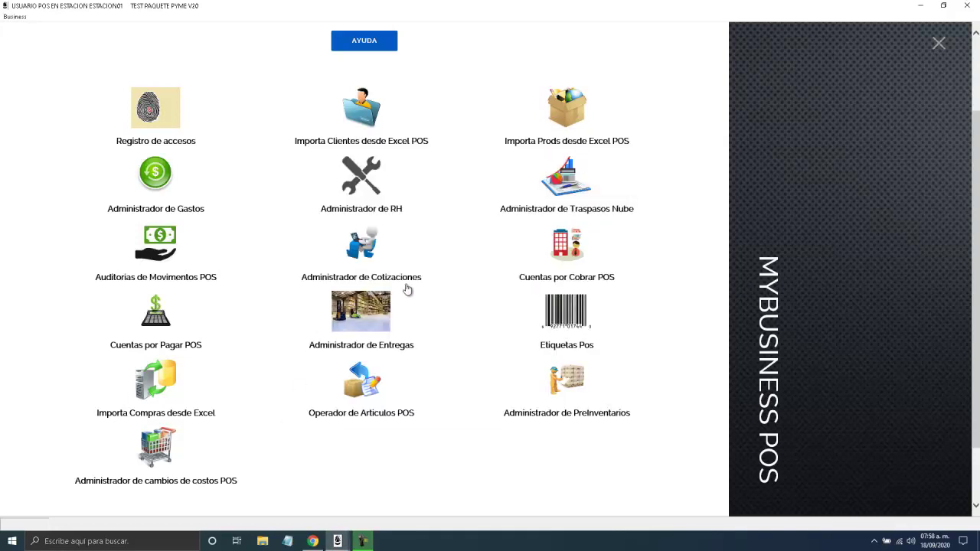
Open Existencias Globales in Administrador de Traspasos Nube and search for cement articles
{"action": "left_click", "coordinate": [536, 212]}
{"action": "left_click", "coordinate": [351, 337]}
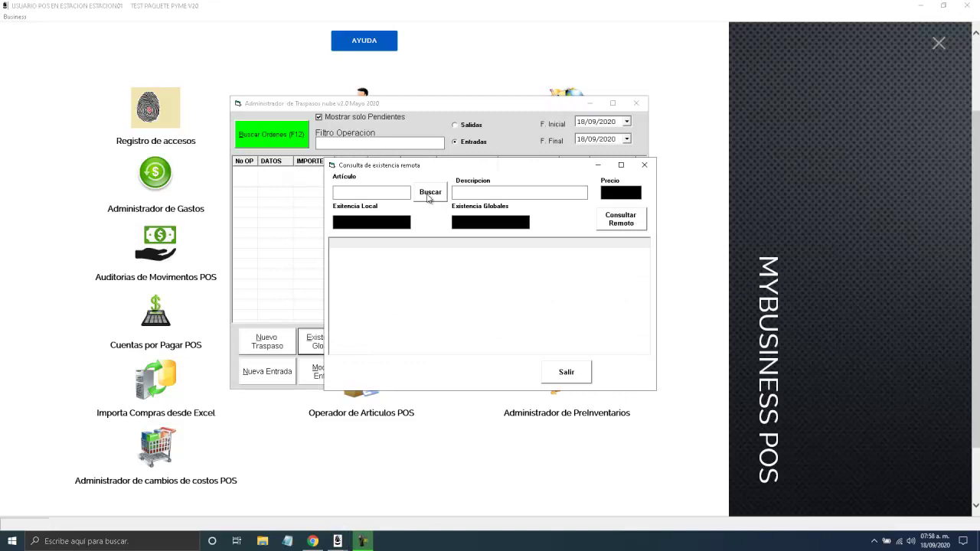
{"action": "key", "text": "Return"}
{"action": "key", "text": "Escape"}
{"action": "type", "text": "MEN"}
{"action": "key", "text": "Return"}
Choose the article CEMENTO BLANCO FORTALEZA (CE-OT-01740) from the search results and query its remote stock
{"action": "key", "text": "Down"}
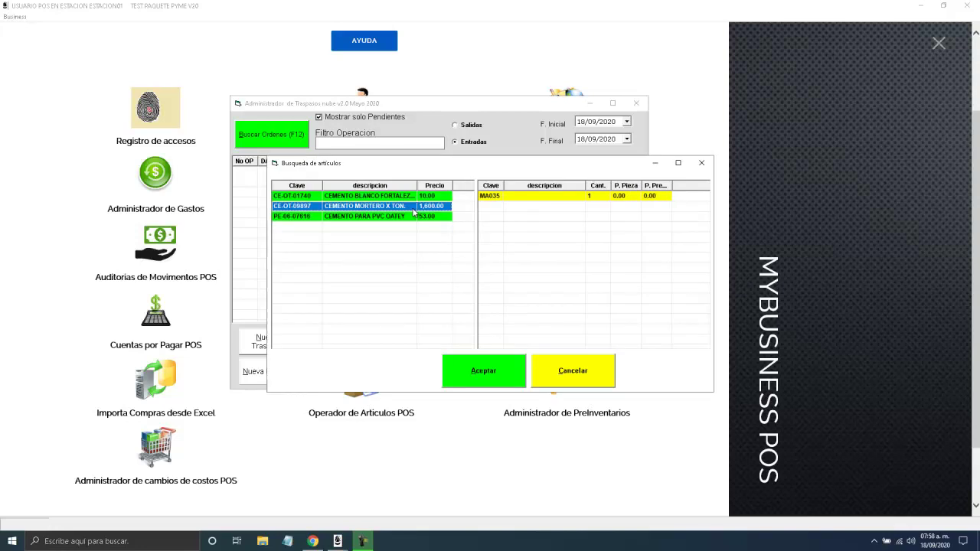
{"action": "key", "text": "Down"}
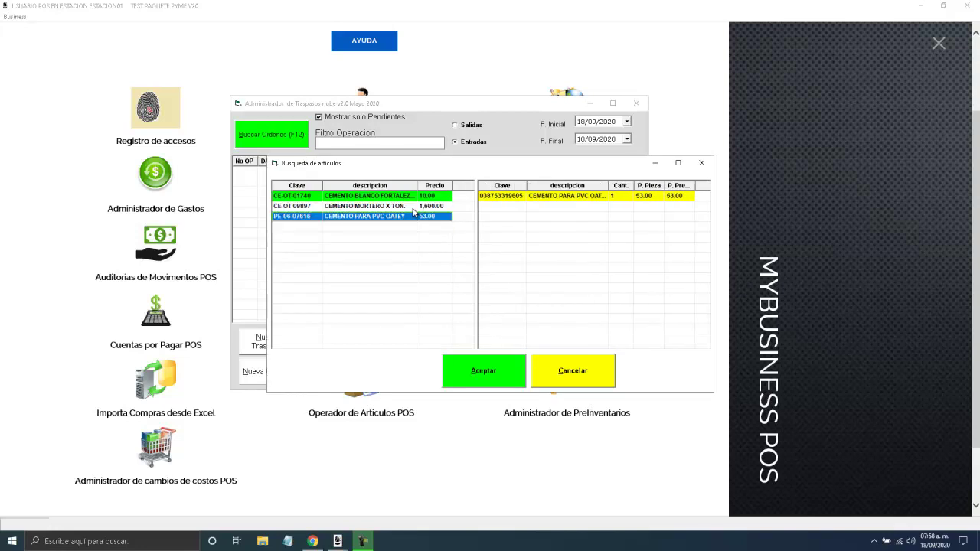
{"action": "key", "text": "Up"}
{"action": "key", "text": "Up"}
{"action": "key", "text": "Down"}
{"action": "key", "text": "Up"}
{"action": "key", "text": "Return"}
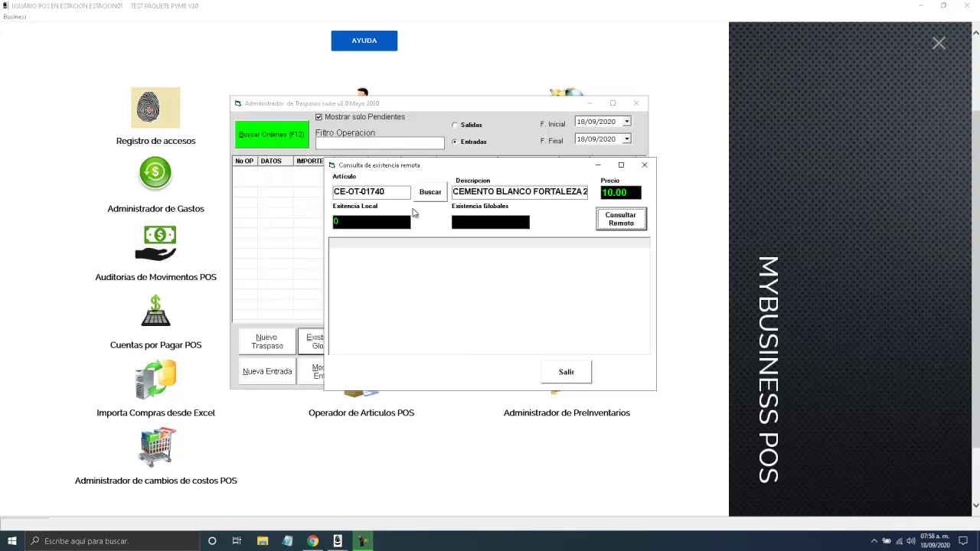
{"action": "left_click", "coordinate": [612, 230]}
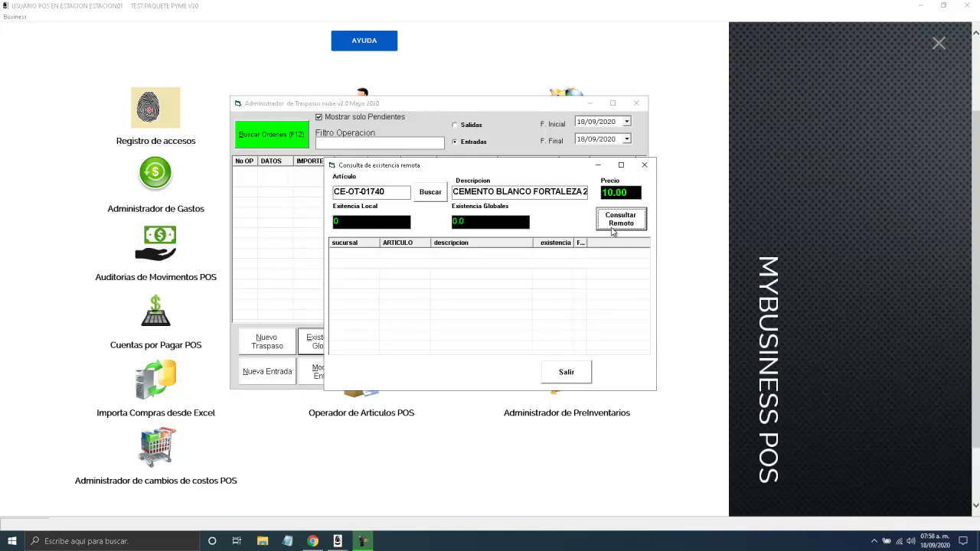
Search for CEMEN, choose CEMENTO MORTERO X TON. (CE-OT-09897), query its remote stock, and close the stock query
{"action": "left_click", "coordinate": [406, 190]}
{"action": "type", "text": "CEMEN"}
{"action": "key", "text": "Return"}
{"action": "key", "text": "Down"}
{"action": "key", "text": "Down"}
{"action": "key", "text": "Return"}
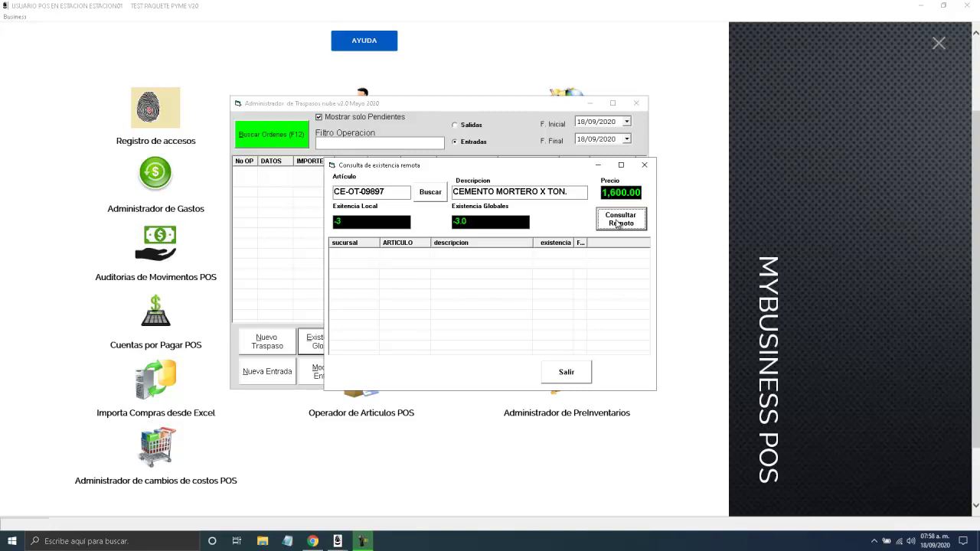
{"action": "left_click", "coordinate": [644, 164]}
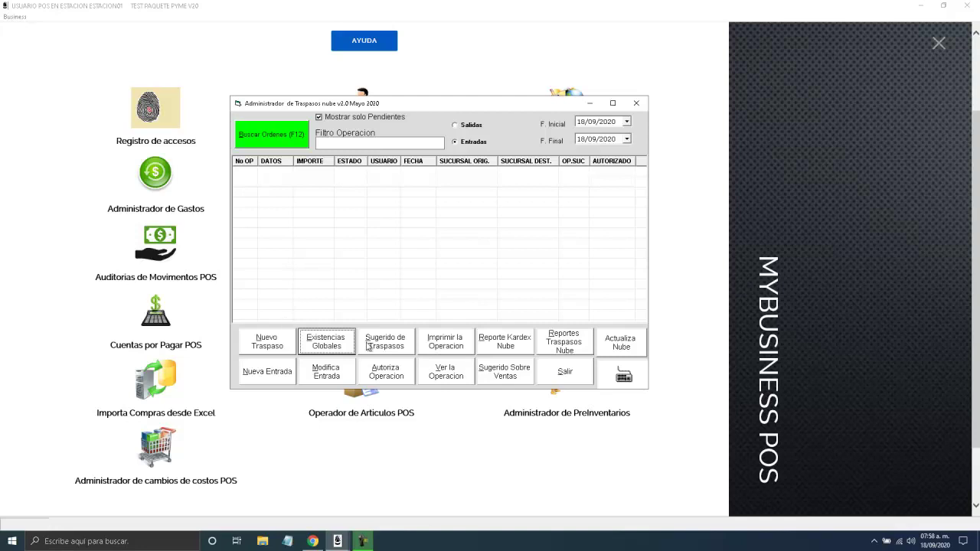
Show the Por Linea, Por Fabricante and Por Ubicacion filters of Sugerido Sobre Ventas, and cancel the transfer suggestion
{"action": "left_click", "coordinate": [501, 374]}
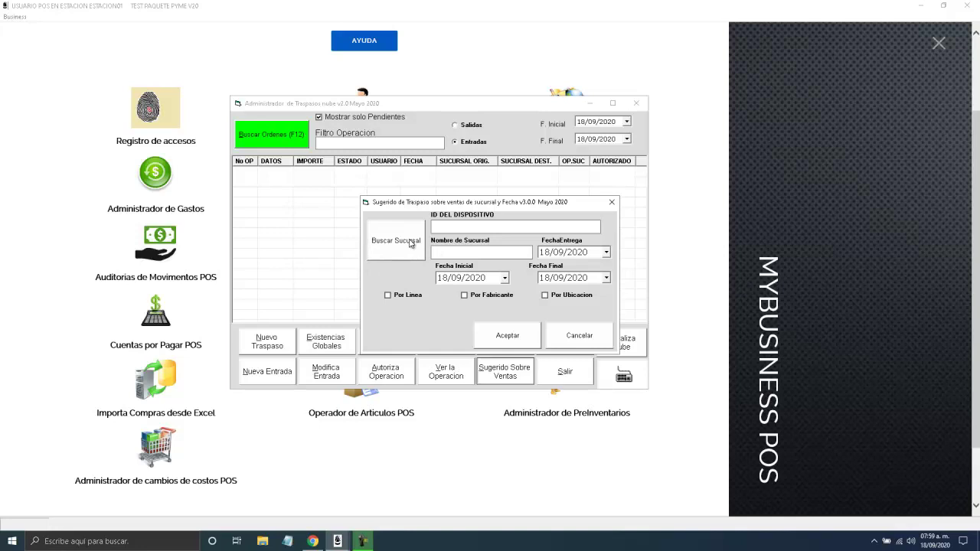
{"action": "left_click", "coordinate": [416, 296]}
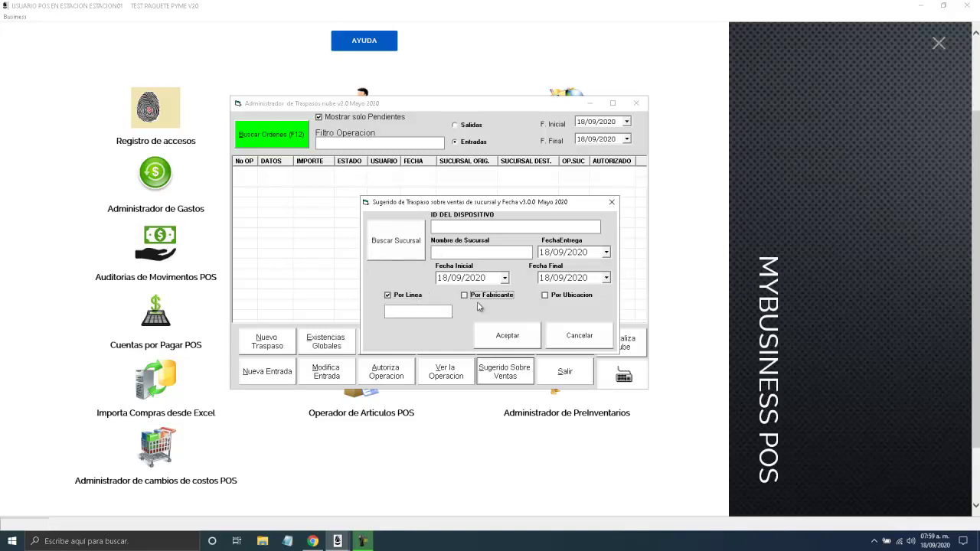
{"action": "left_click", "coordinate": [478, 297]}
{"action": "left_click", "coordinate": [558, 298]}
{"action": "left_click", "coordinate": [571, 342]}
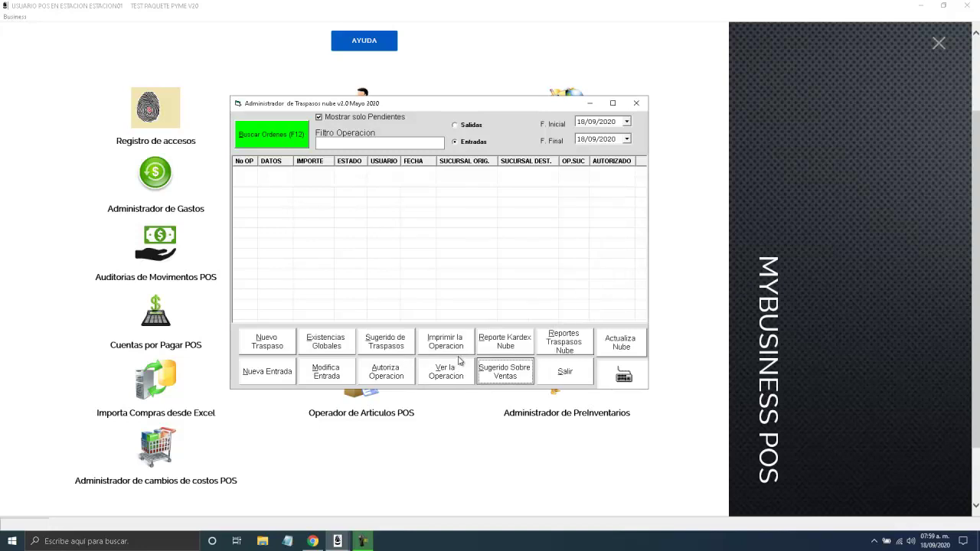
Generate the Reporte Kardex Nube without choosing a branch, view it maximized and enlarged, and close it
{"action": "left_click", "coordinate": [509, 351]}
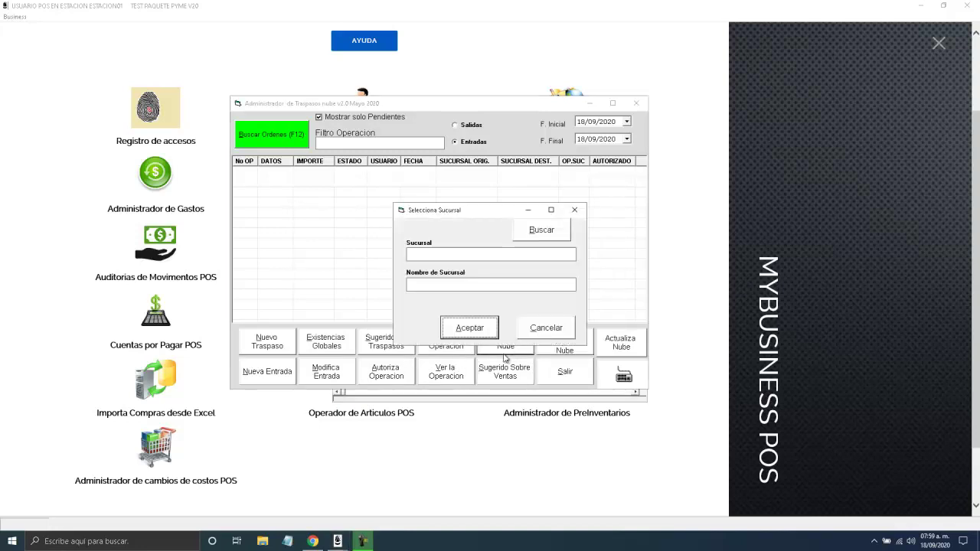
{"action": "left_click", "coordinate": [478, 333]}
{"action": "left_click", "coordinate": [449, 349]}
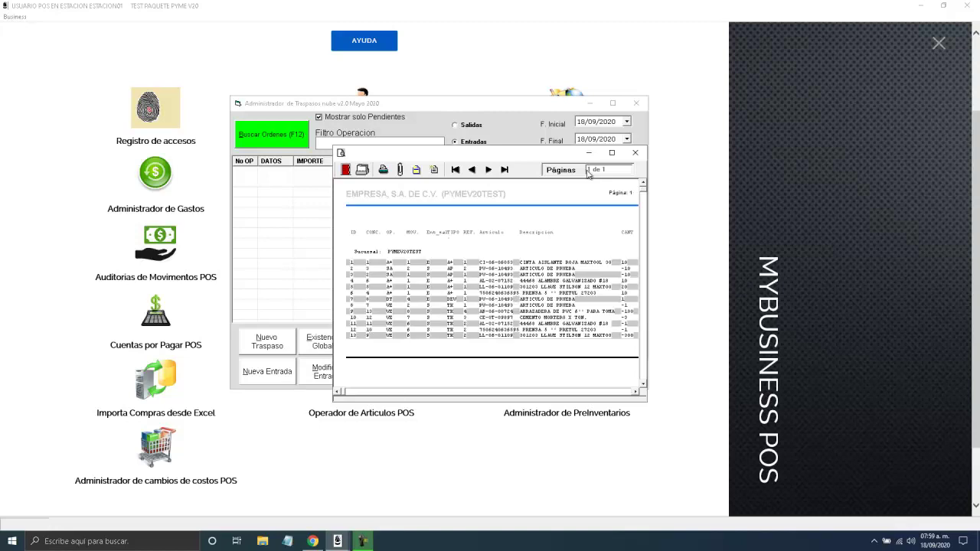
{"action": "left_click", "coordinate": [612, 153]}
{"action": "left_click", "coordinate": [71, 25]}
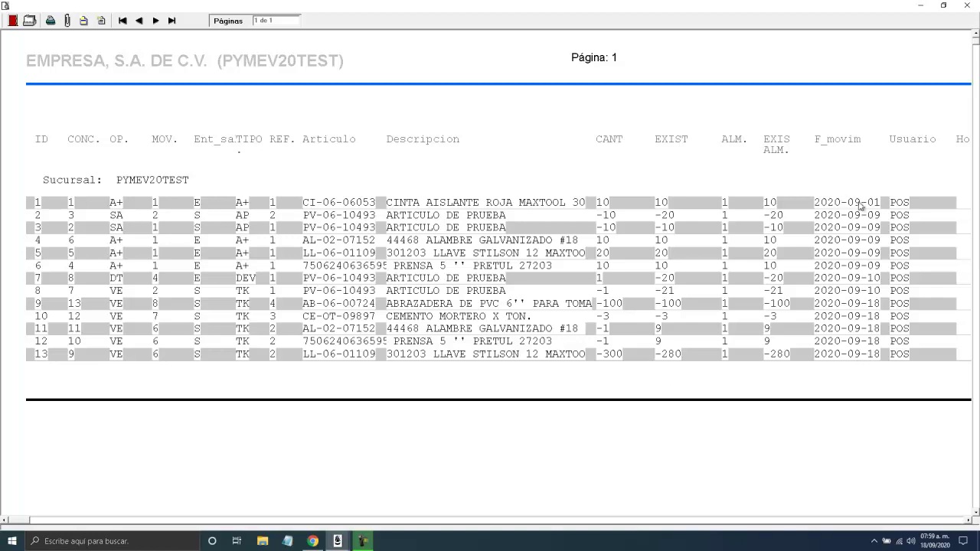
{"action": "left_click", "coordinate": [966, 6]}
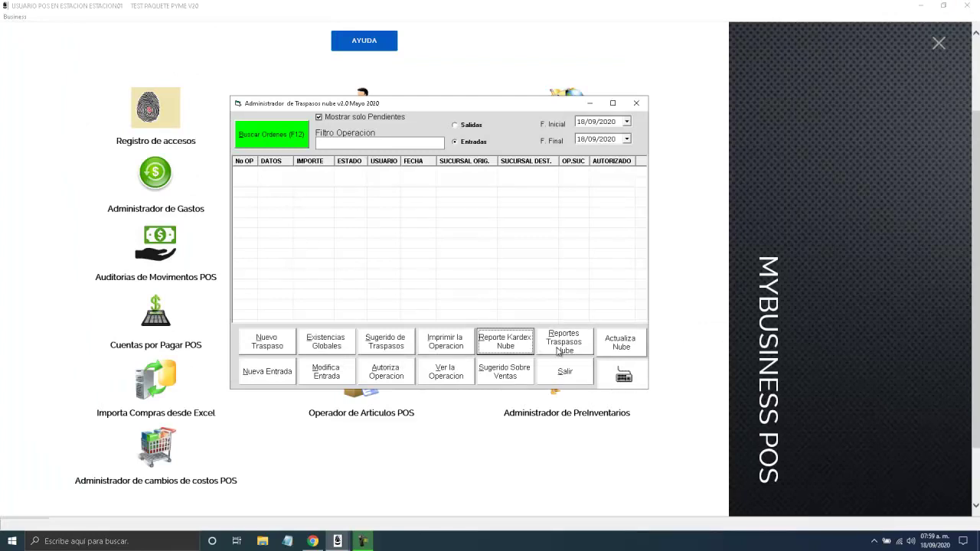
View the Sugerido de Traspasos window, close it, and exit the cloud transfer manager
{"action": "left_click", "coordinate": [393, 342]}
{"action": "left_click", "coordinate": [666, 411]}
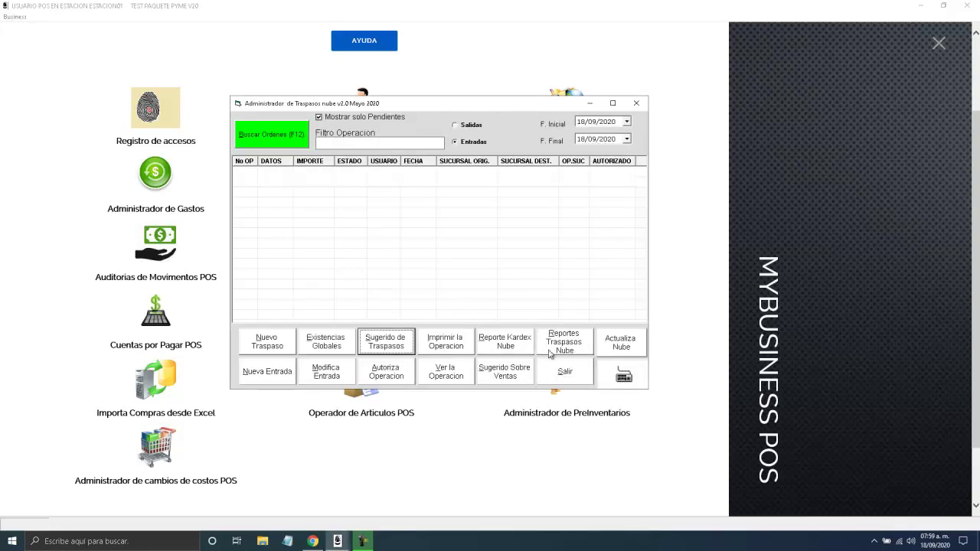
{"action": "left_click", "coordinate": [563, 378]}
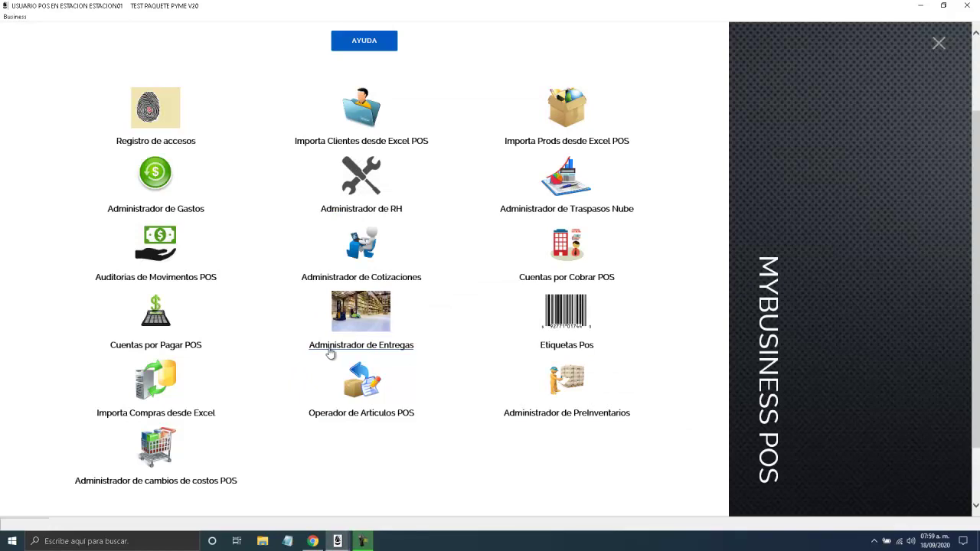
View the document types offered in Auditorias de Movimientos POS, keeping Cortes Z selected, and close the audit window
{"action": "left_click", "coordinate": [150, 280]}
{"action": "left_click", "coordinate": [685, 180]}
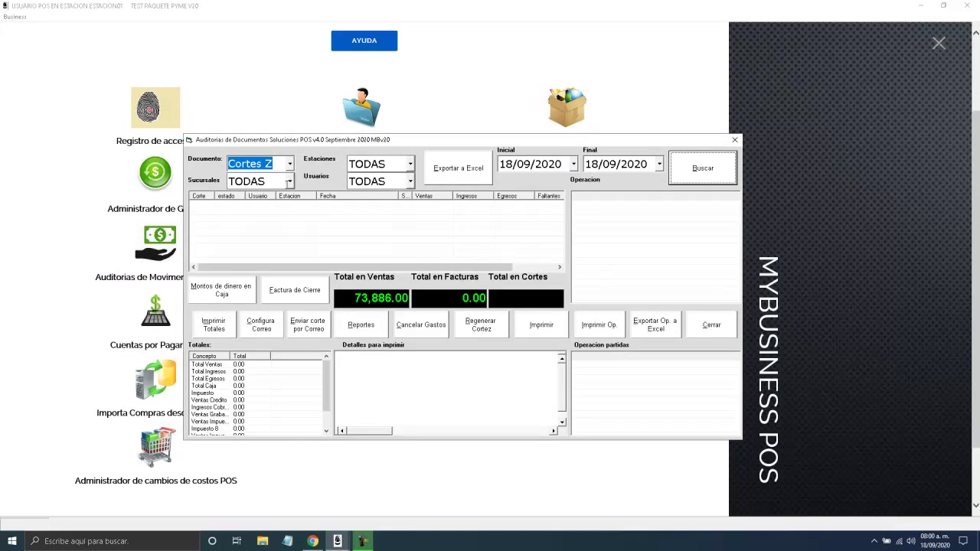
{"action": "left_click", "coordinate": [292, 165]}
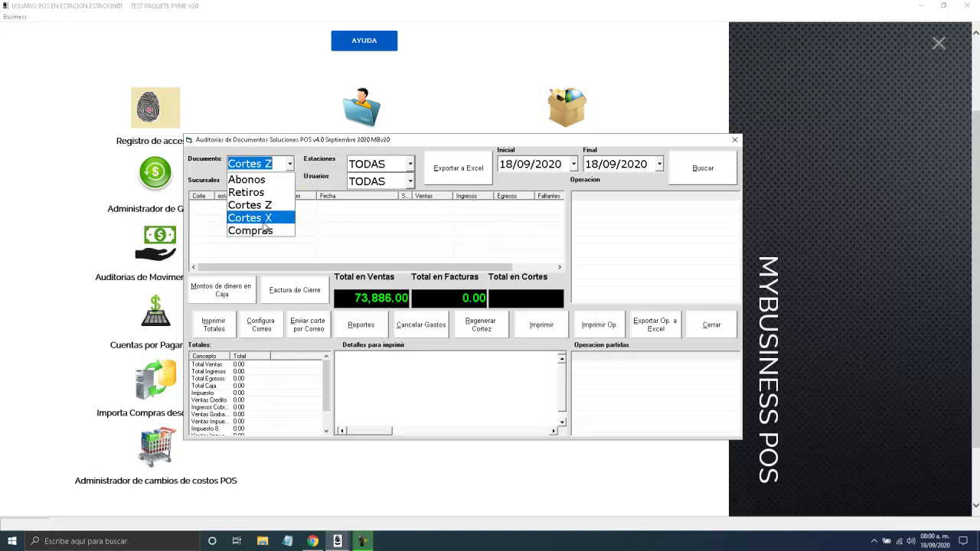
{"action": "left_click", "coordinate": [396, 172]}
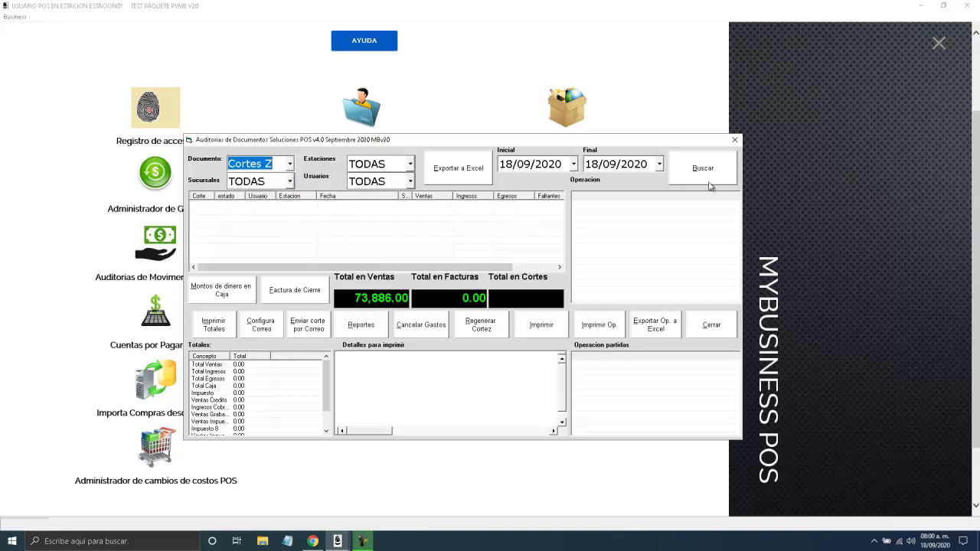
{"action": "left_click", "coordinate": [734, 139]}
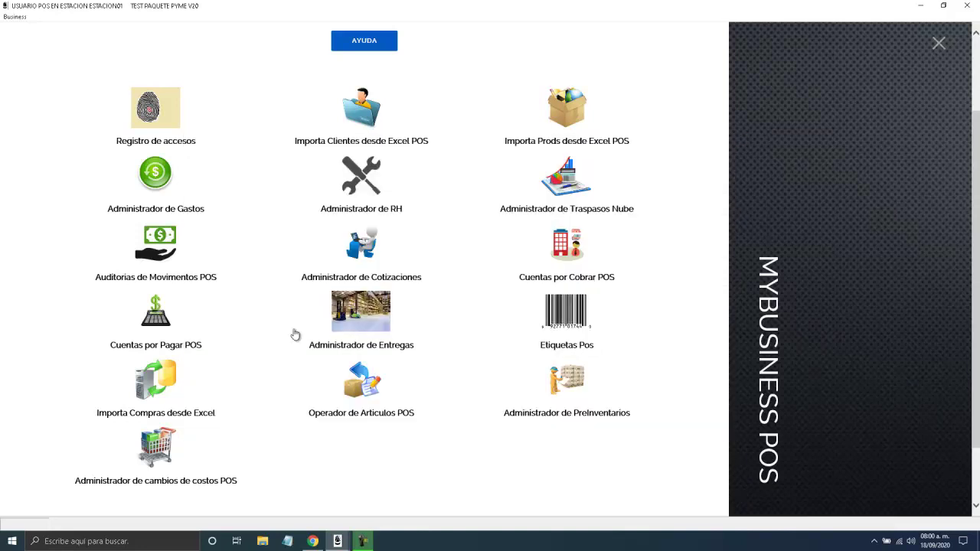
View the new order form in Administrador de Cotizaciones, close it without entering anything, and exit the quotation manager
{"action": "left_click", "coordinate": [356, 282]}
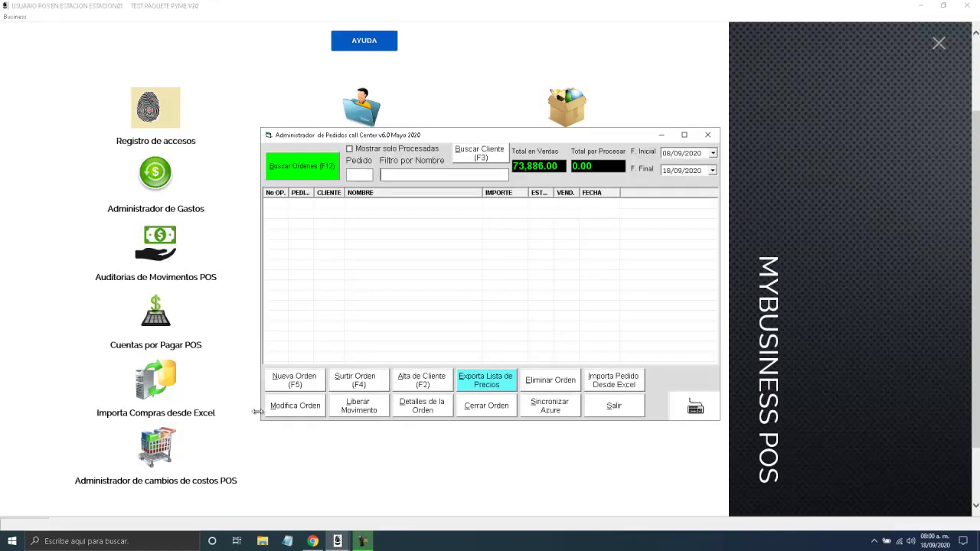
{"action": "left_click", "coordinate": [289, 386]}
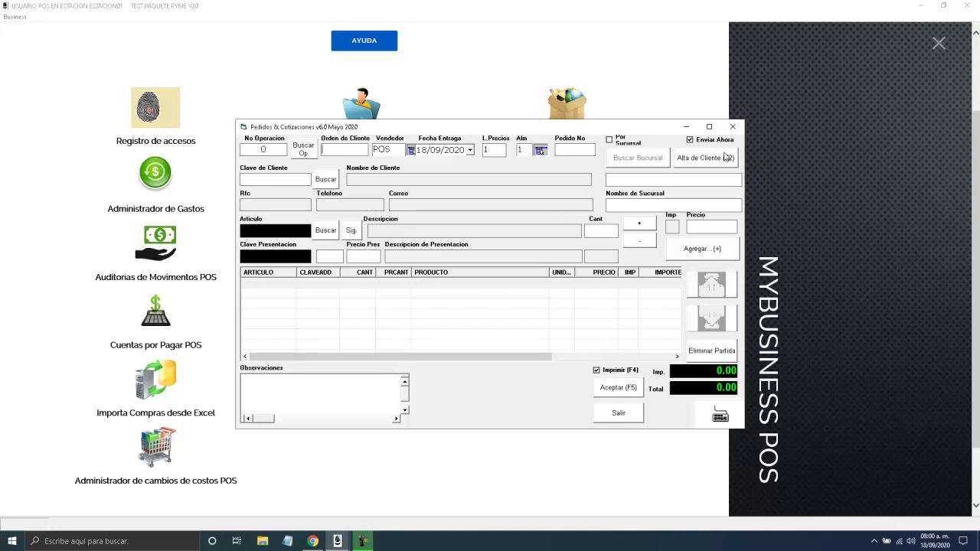
{"action": "left_click", "coordinate": [734, 128]}
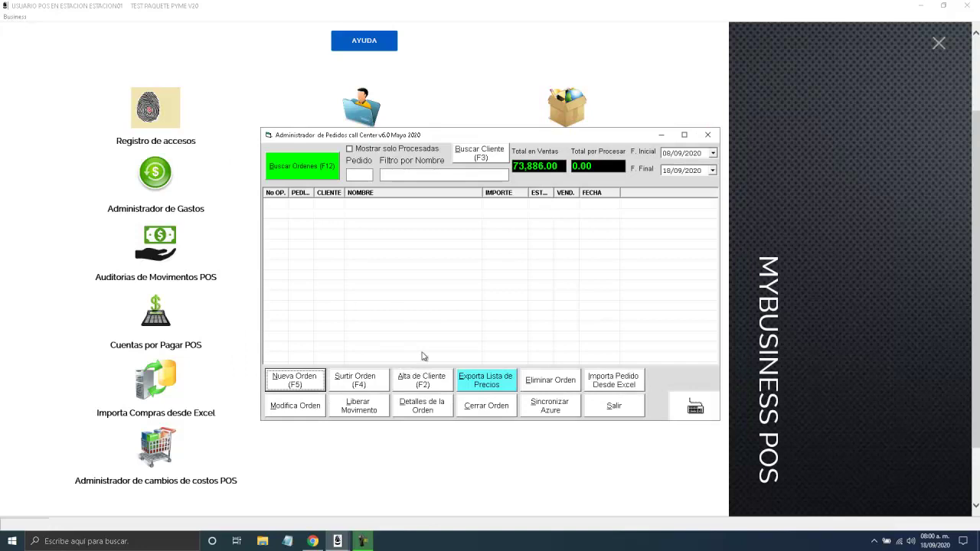
{"action": "left_click", "coordinate": [612, 413]}
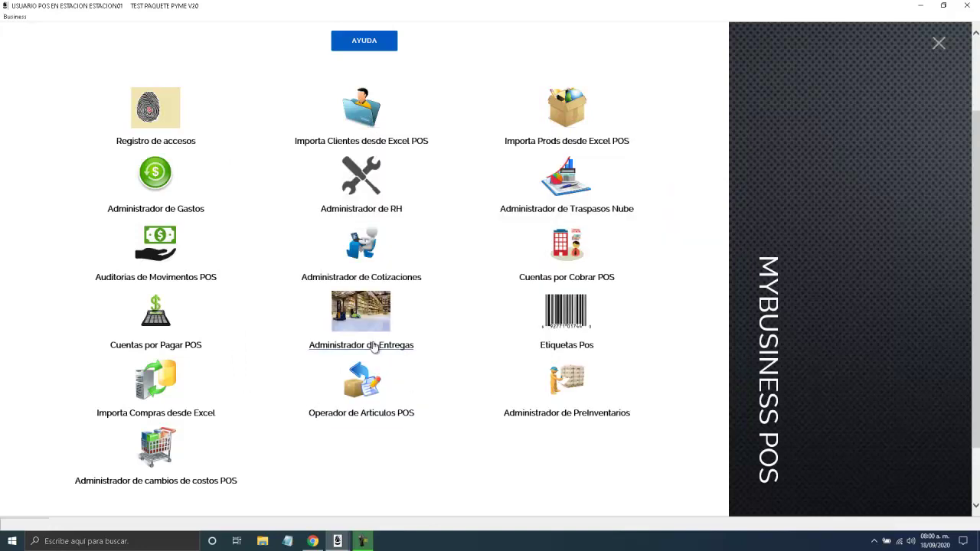